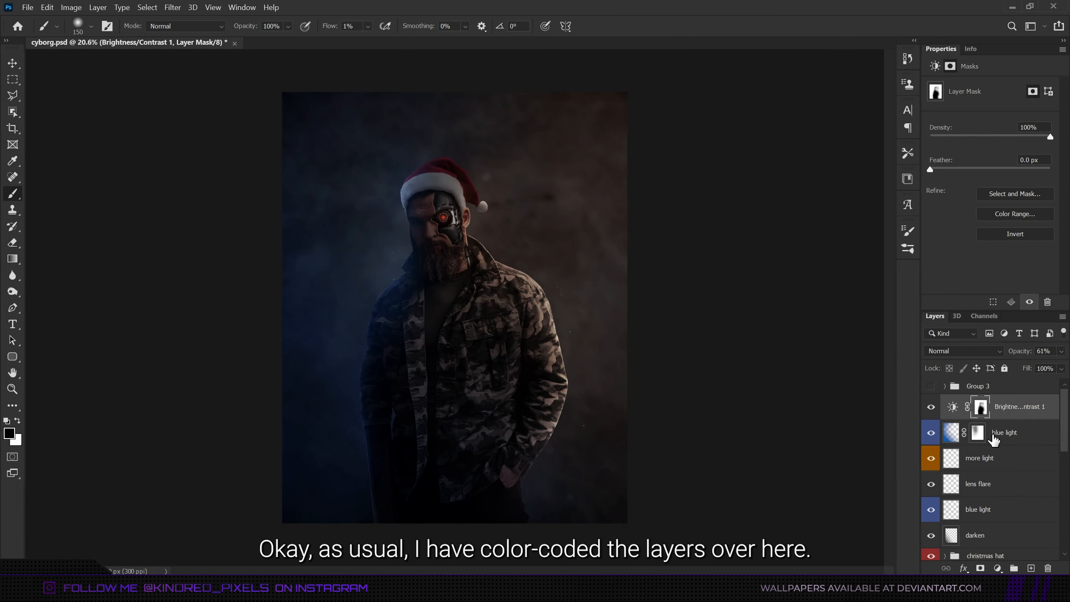
- Look through the colour-coded layer stack of the cyborg composite, from the lighting layers down to the background group and back
scroll(994, 481, "down", 3)
scroll(994, 481, "up", 2)
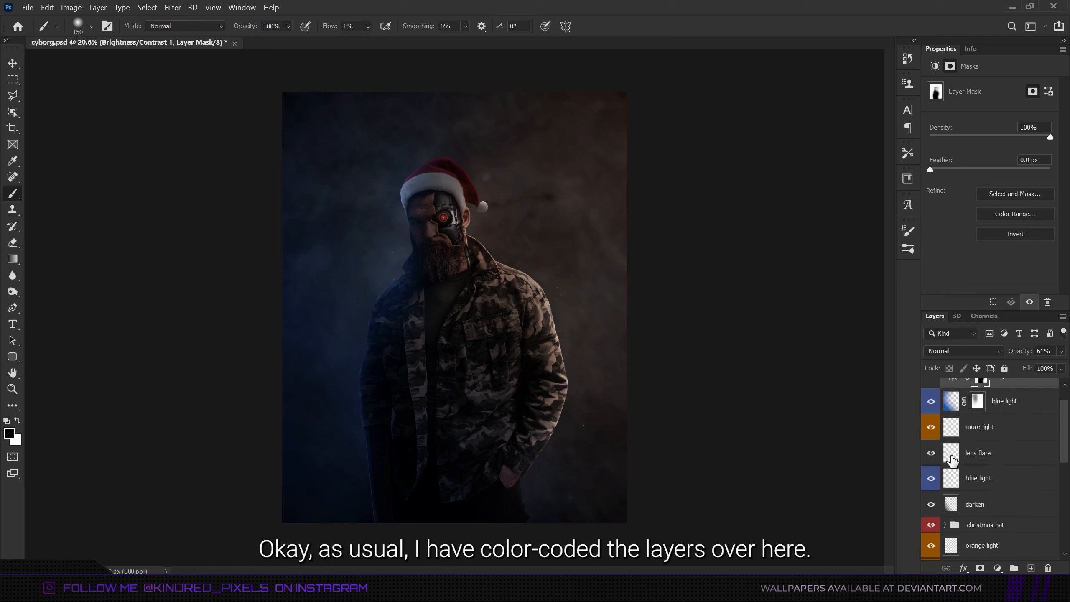
scroll(969, 476, "down", 3)
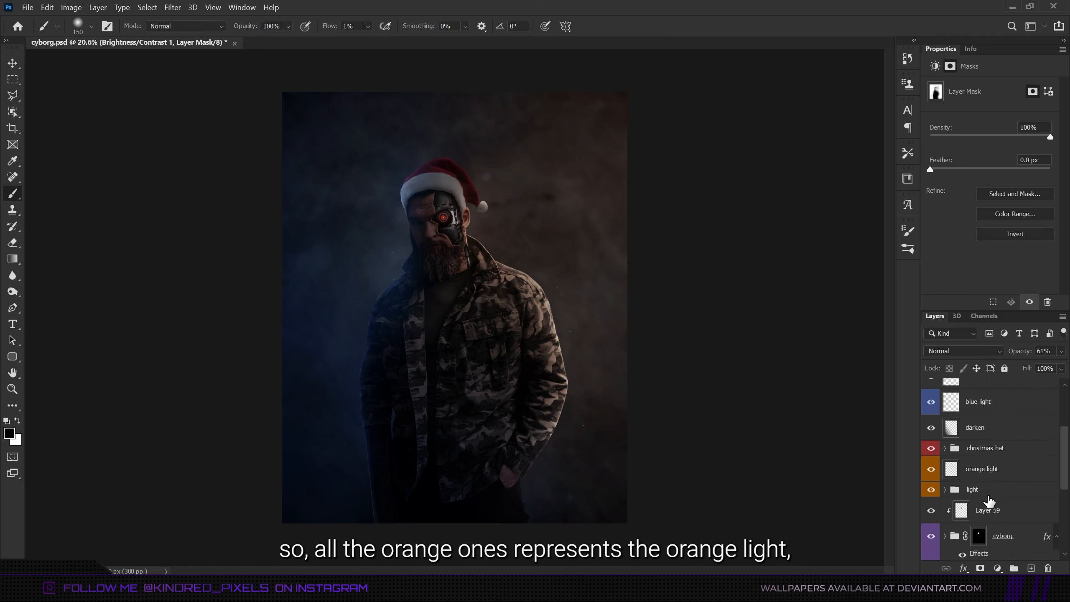
scroll(988, 501, "down", 6)
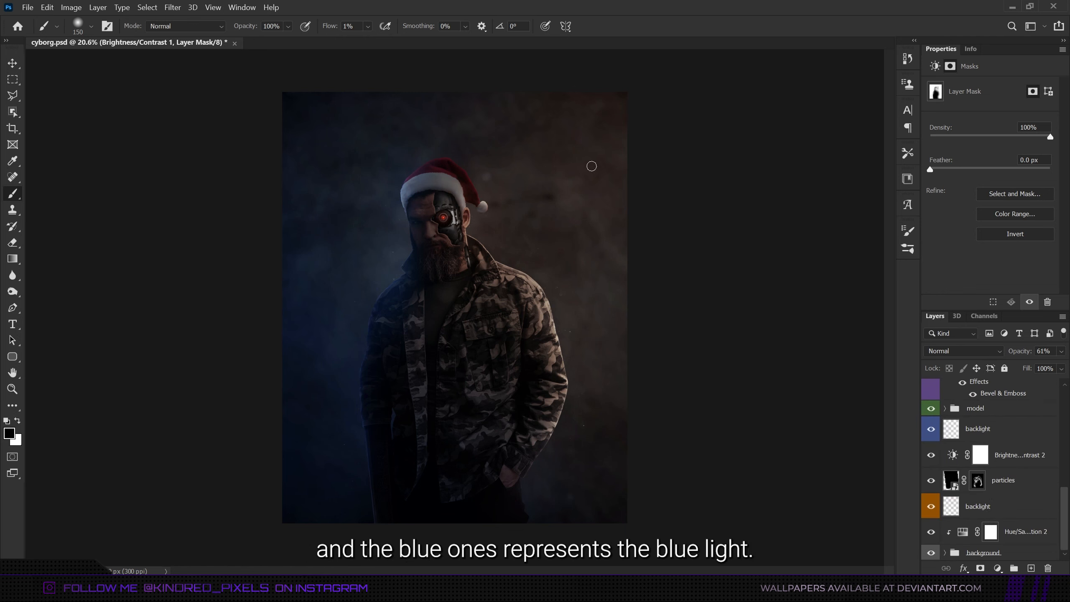
scroll(981, 476, "up", 3)
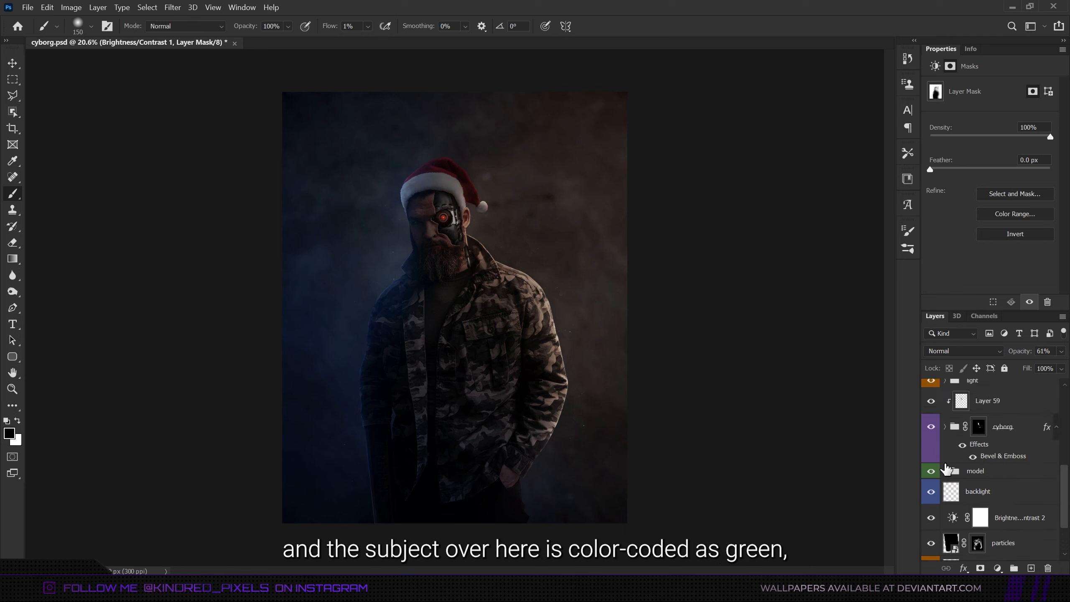
scroll(947, 476, "up", 3)
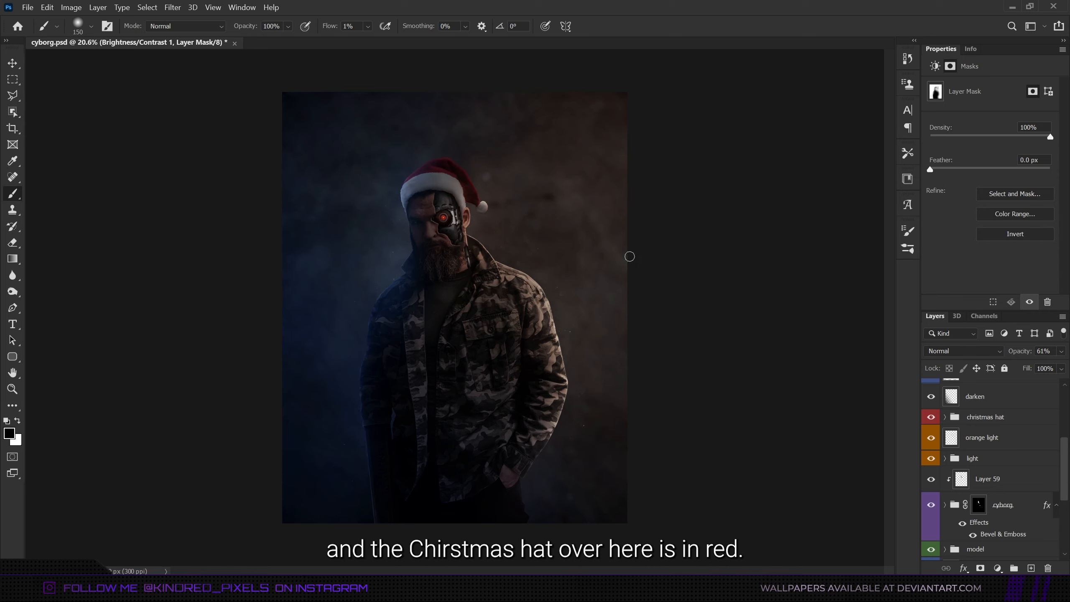
scroll(952, 427, "up", 4)
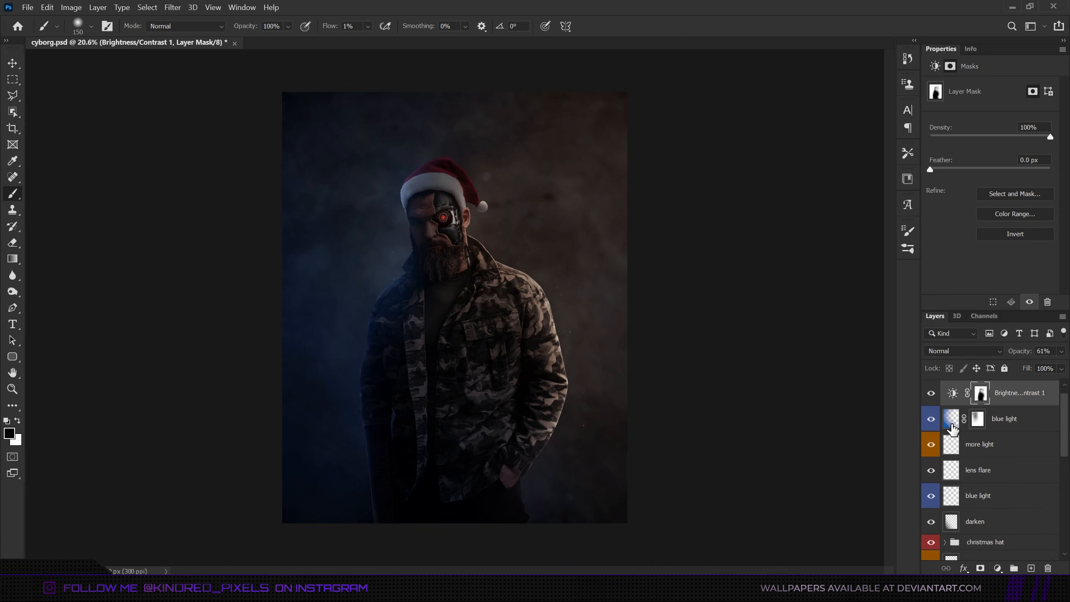
scroll(953, 428, "up", 1)
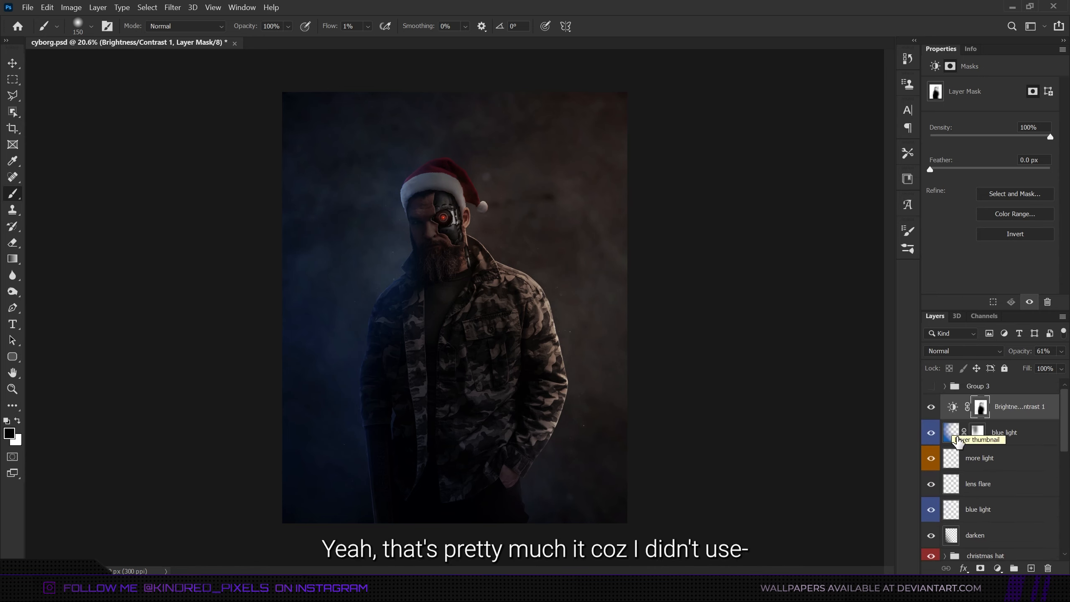
- Toggle the visibility of Group 3 to compare the source stock images with the finished composite, leaving the group hidden
left_click(929, 387)
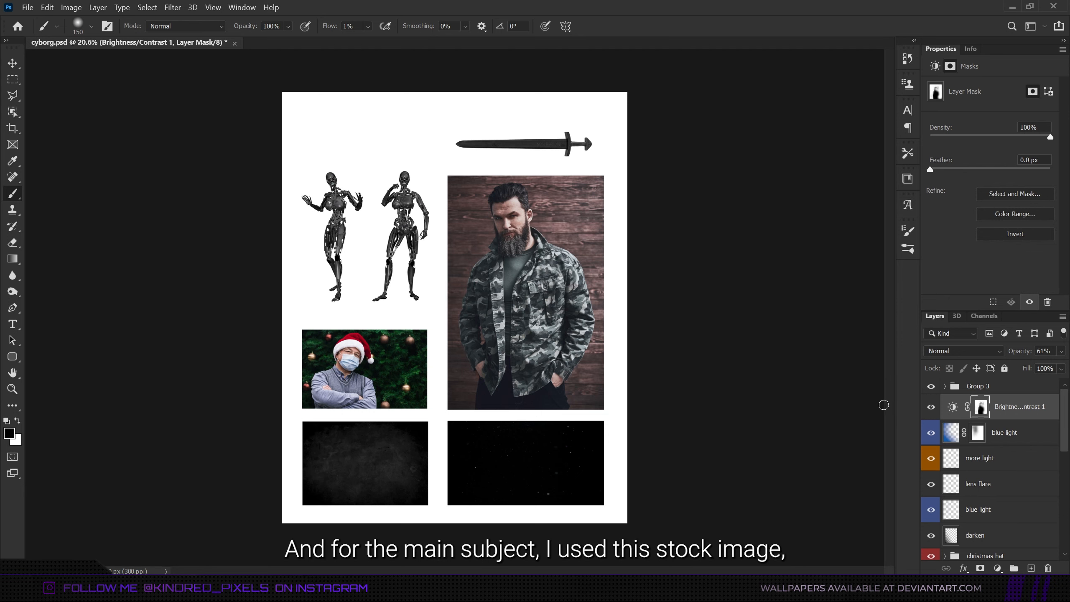
left_click(930, 386)
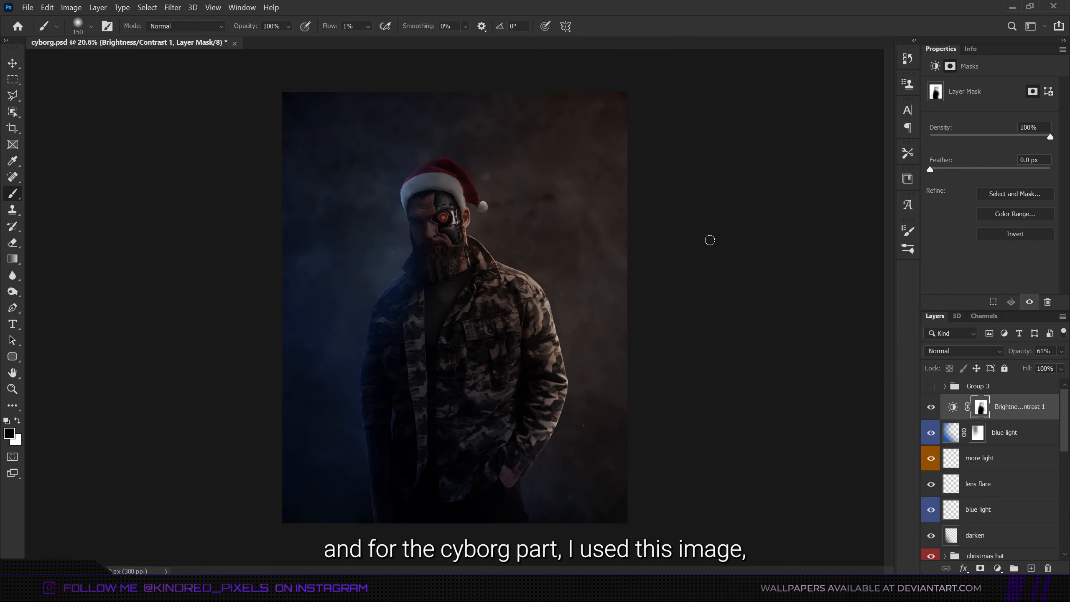
left_click(930, 386)
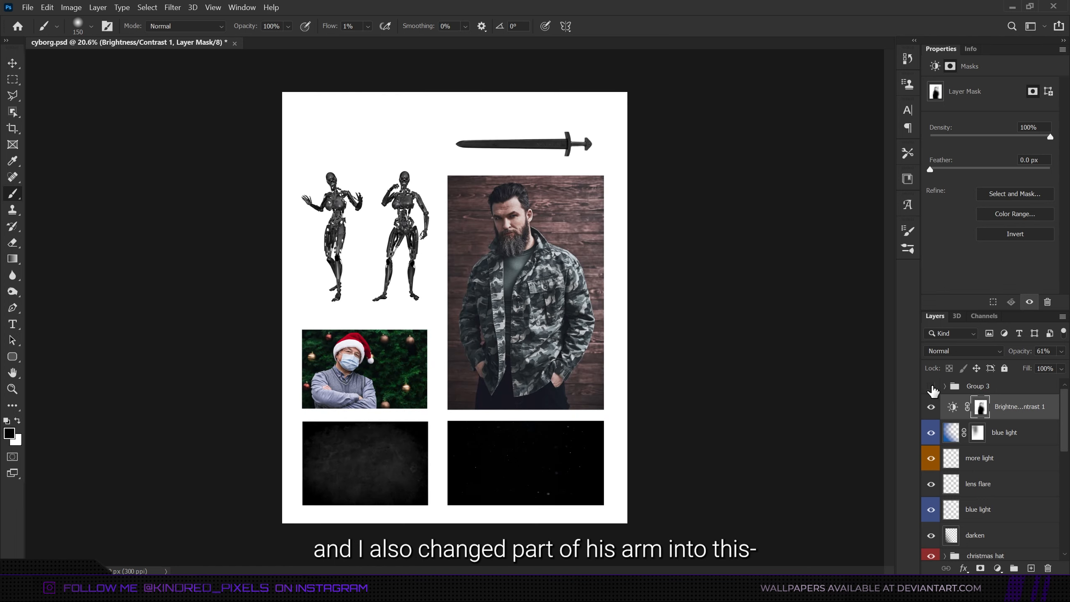
left_click(930, 386)
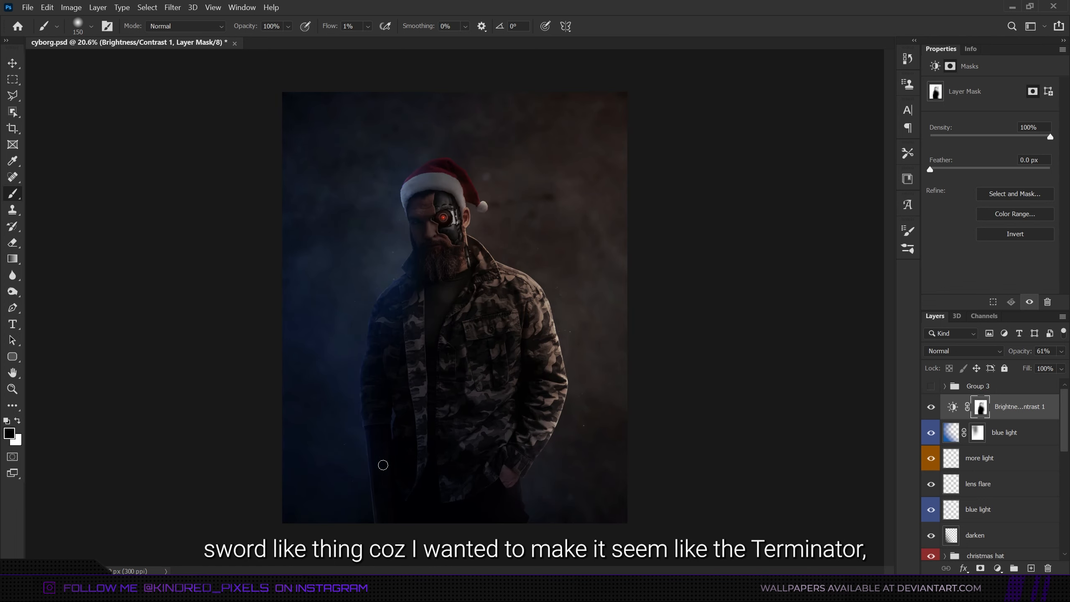
left_click(931, 386)
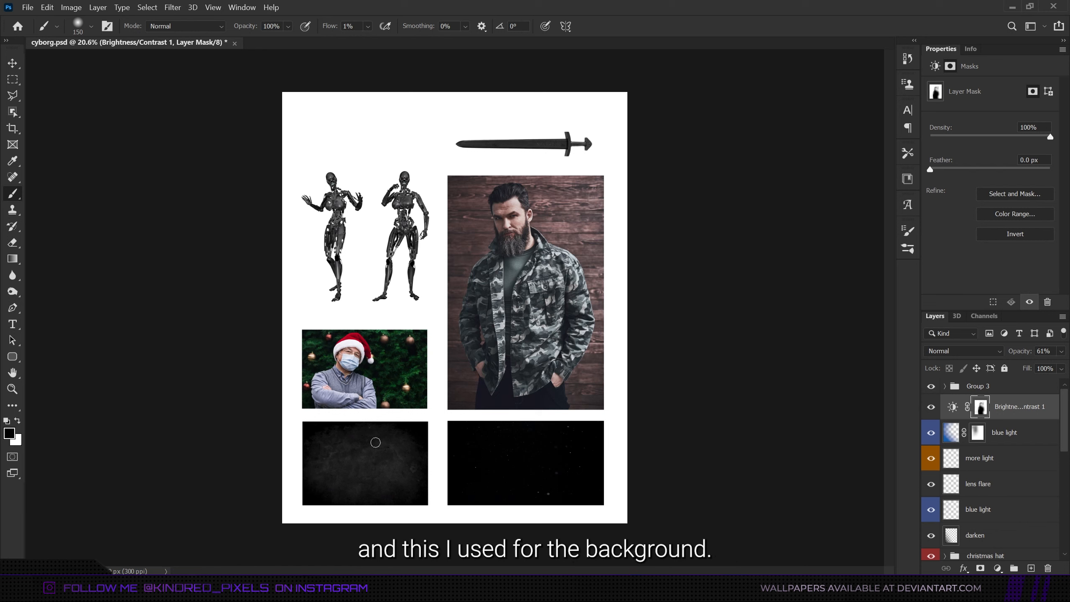
left_click(930, 387)
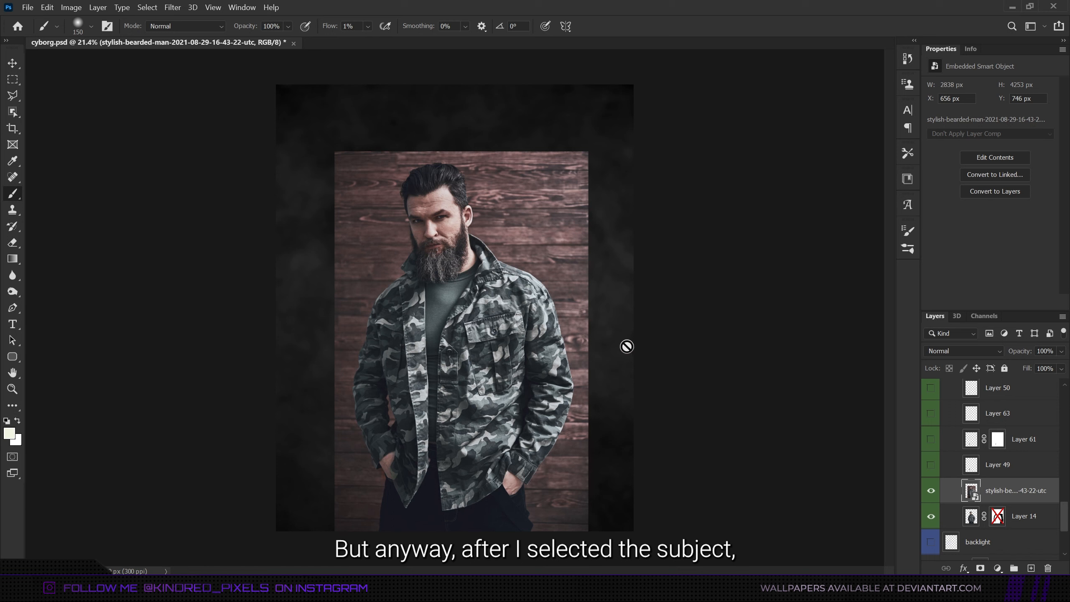
- Hide the original bearded-man stock photo and select the cut-out subject on Layer 14
left_click(929, 490)
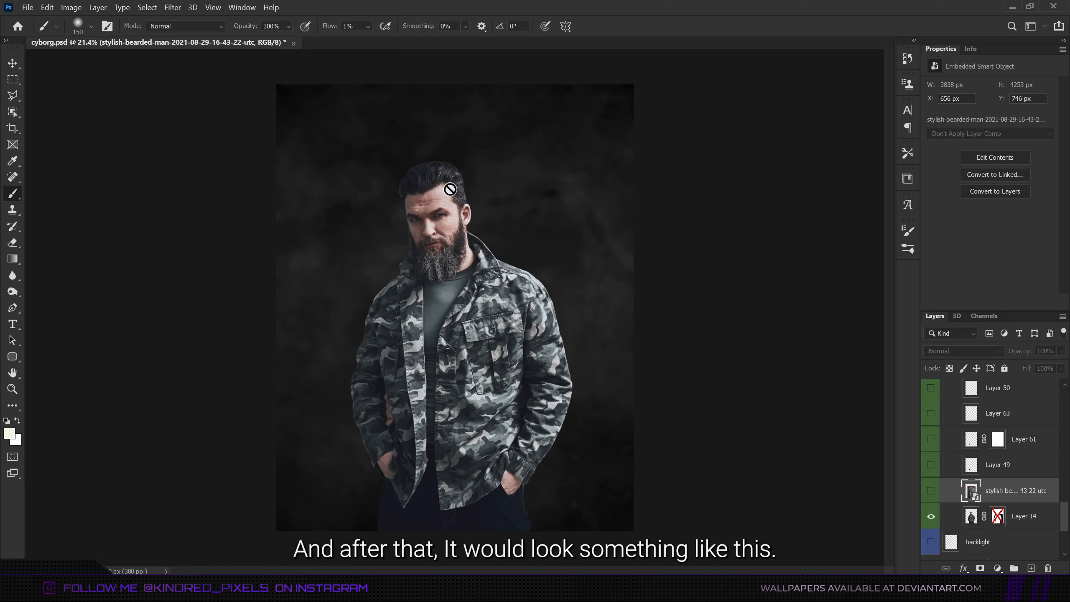
scroll(1011, 463, "down", 3)
left_click(1024, 447)
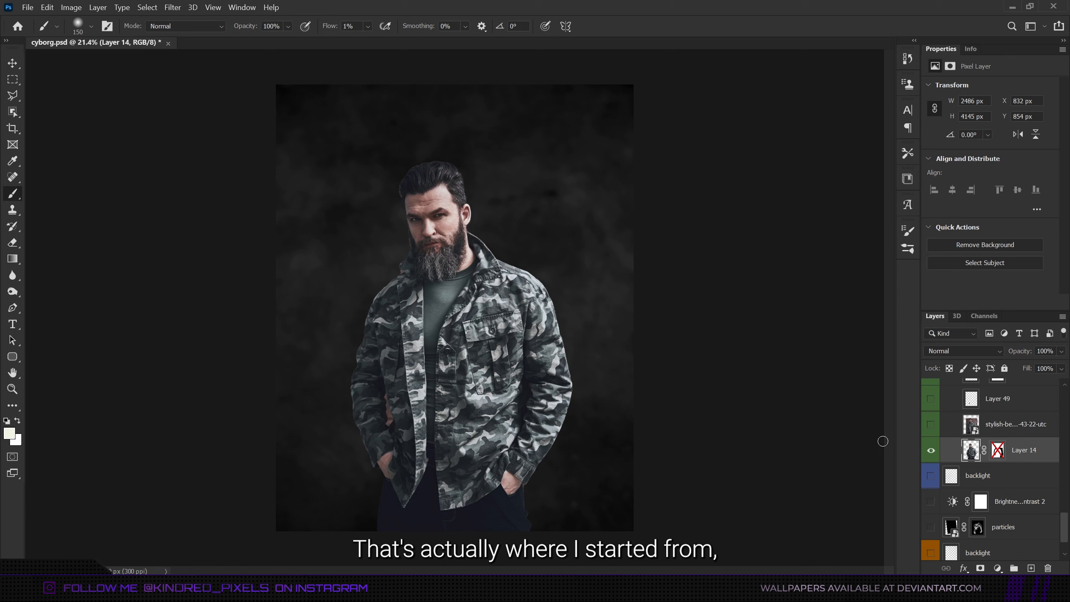
- Expand the background group and inspect the Gaussian Blur smart filter settings on the background photo
scroll(1017, 448, "down", 2)
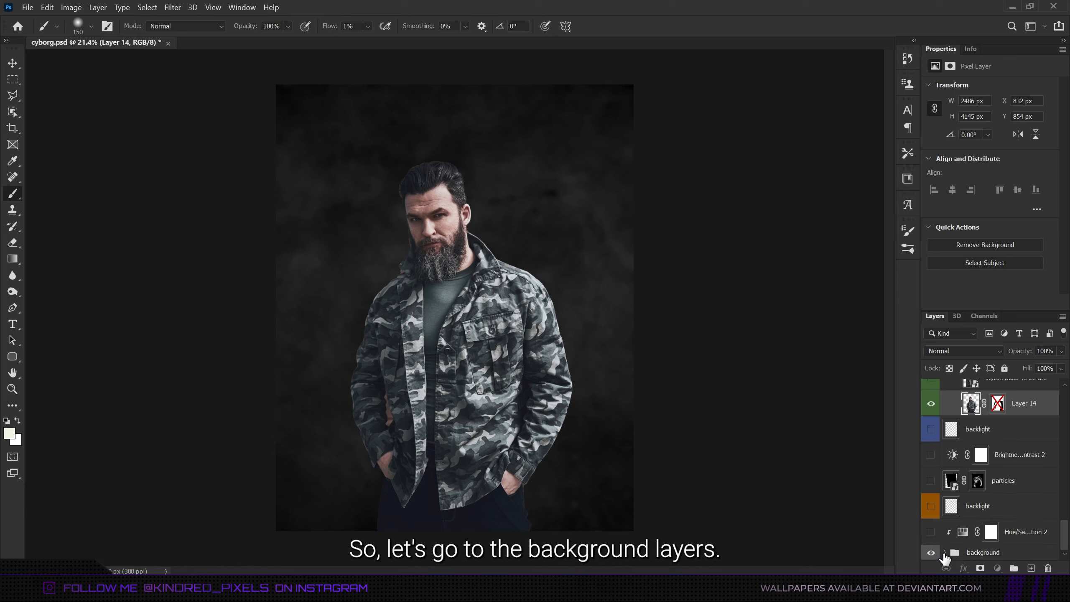
left_click(944, 553)
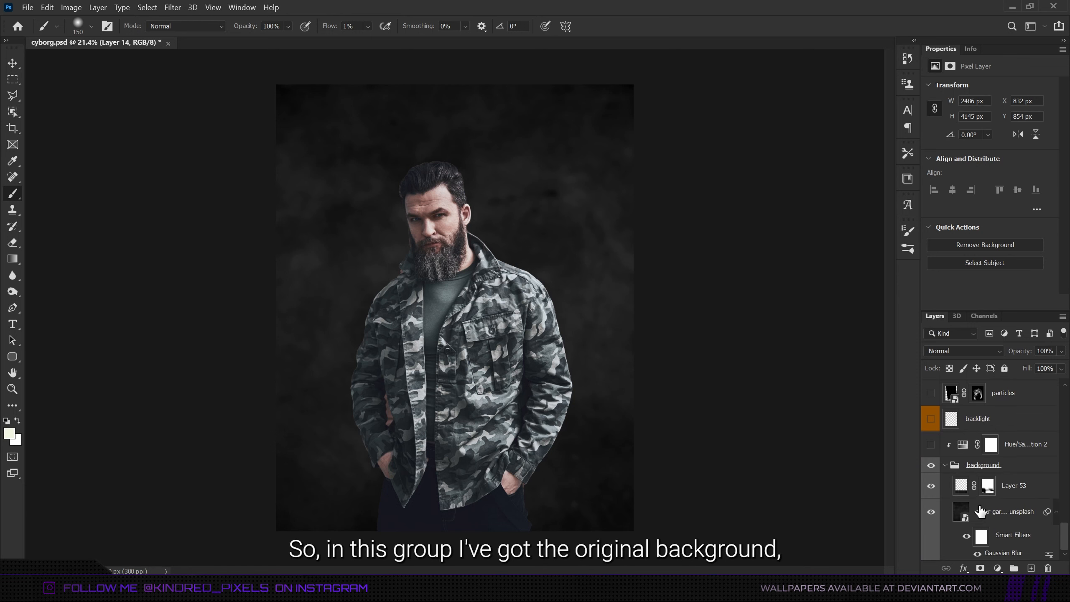
left_click(994, 516)
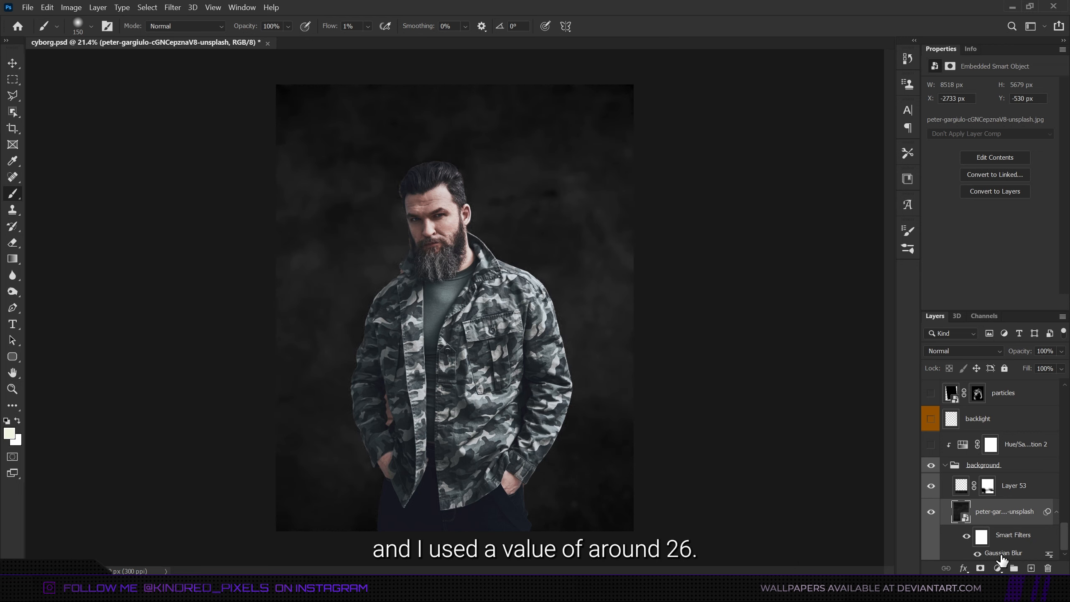
double_click(1000, 553)
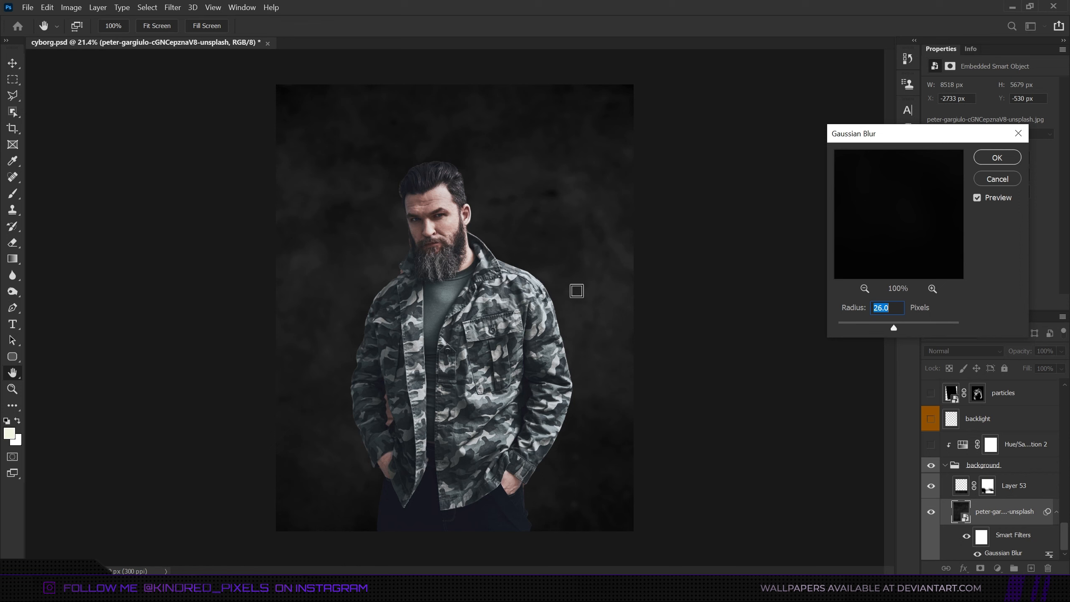
left_click(996, 158)
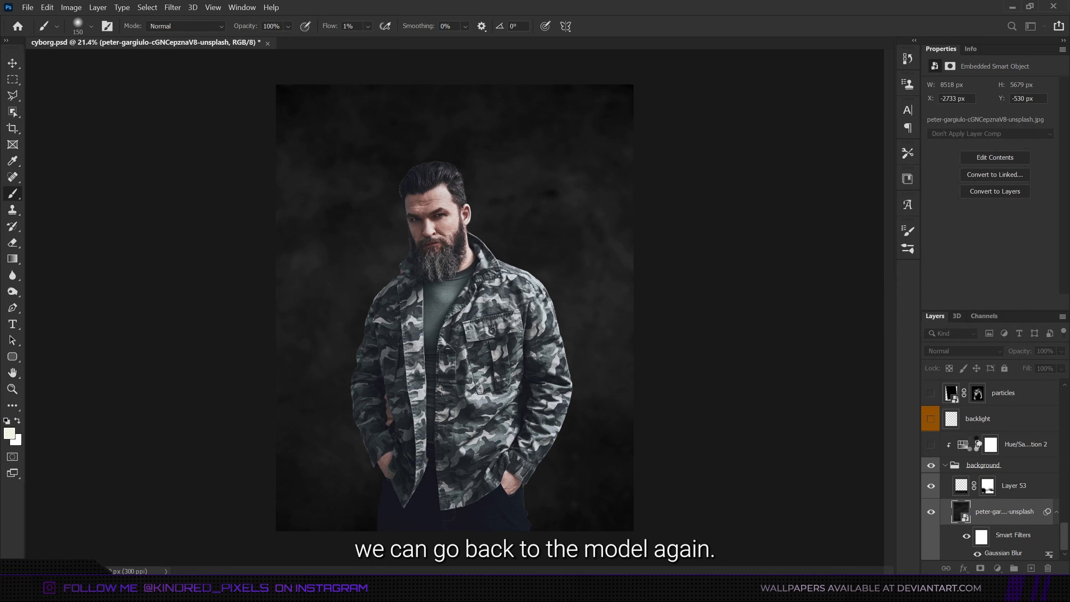
- Show the clipped Exposure 1 adjustment above the inner model group and select its layer mask
scroll(1011, 472, "up", 5)
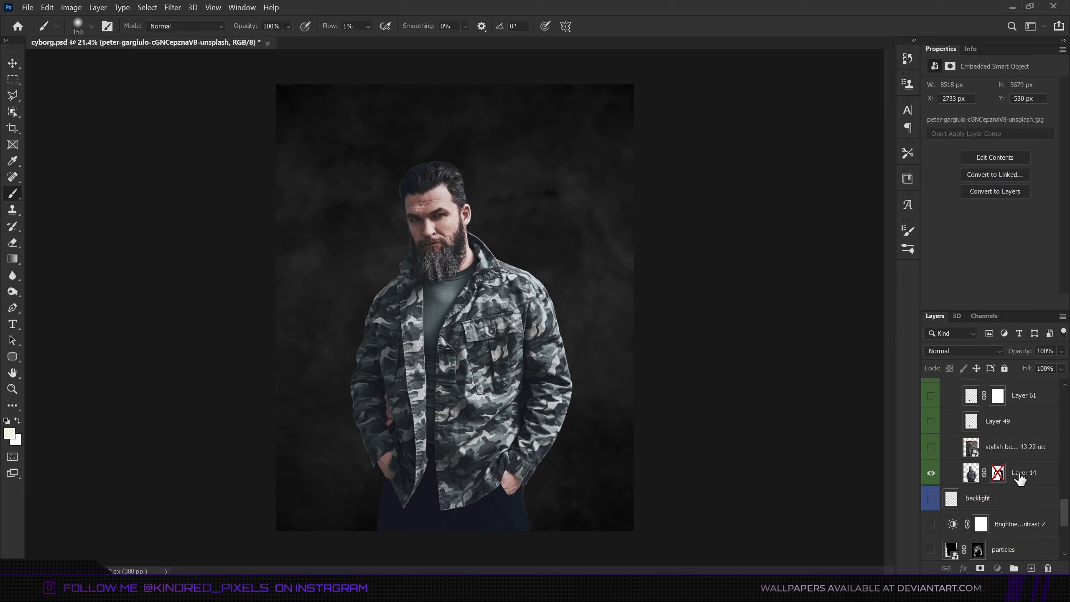
left_click(1018, 475)
scroll(1018, 474, "up", 1)
left_click(1016, 467)
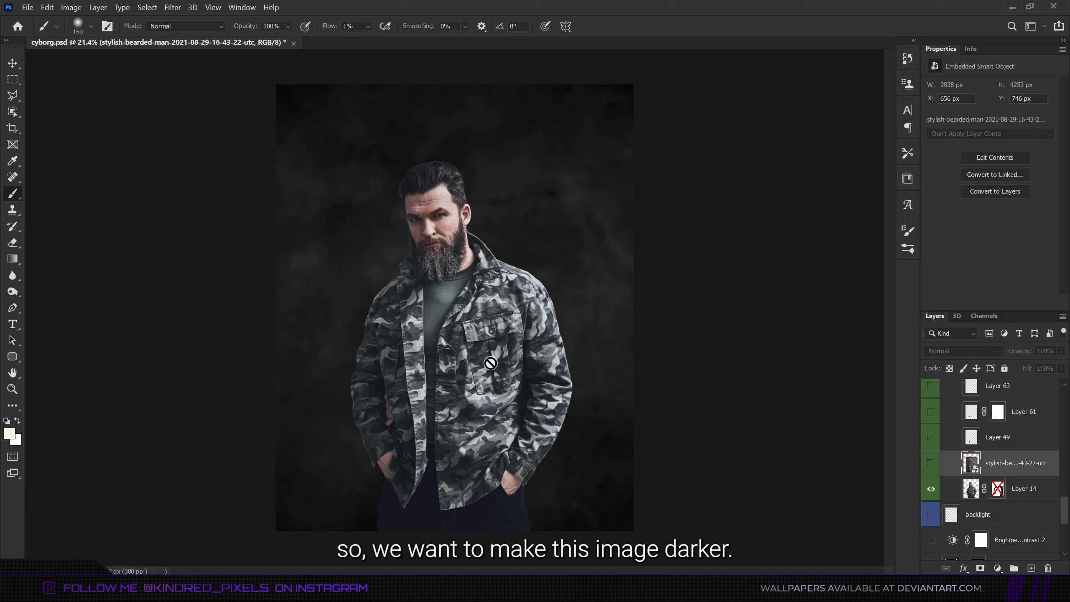
scroll(982, 483, "up", 6)
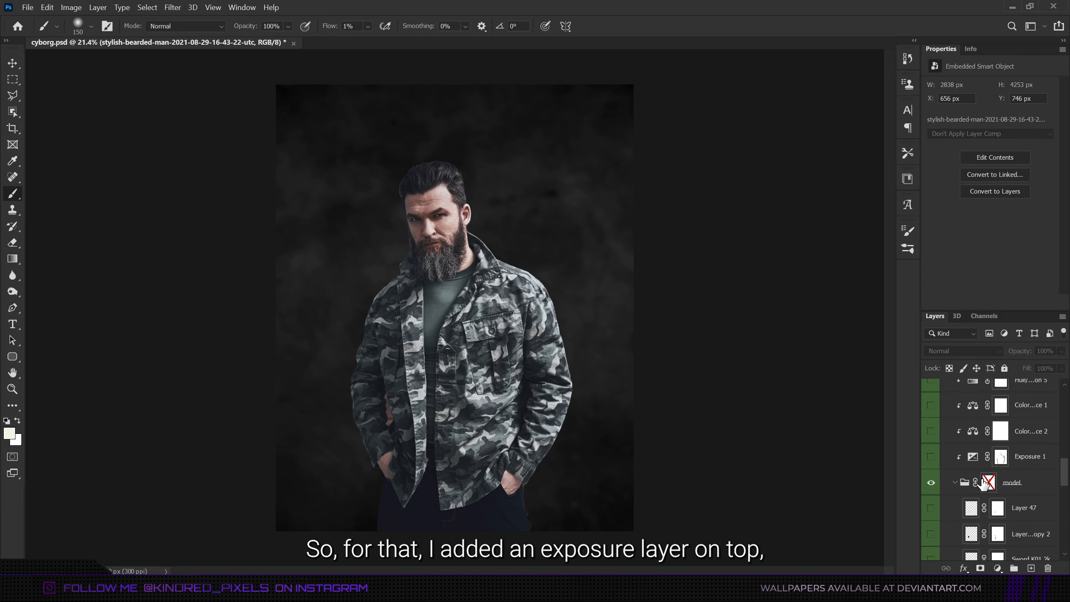
left_click(931, 456)
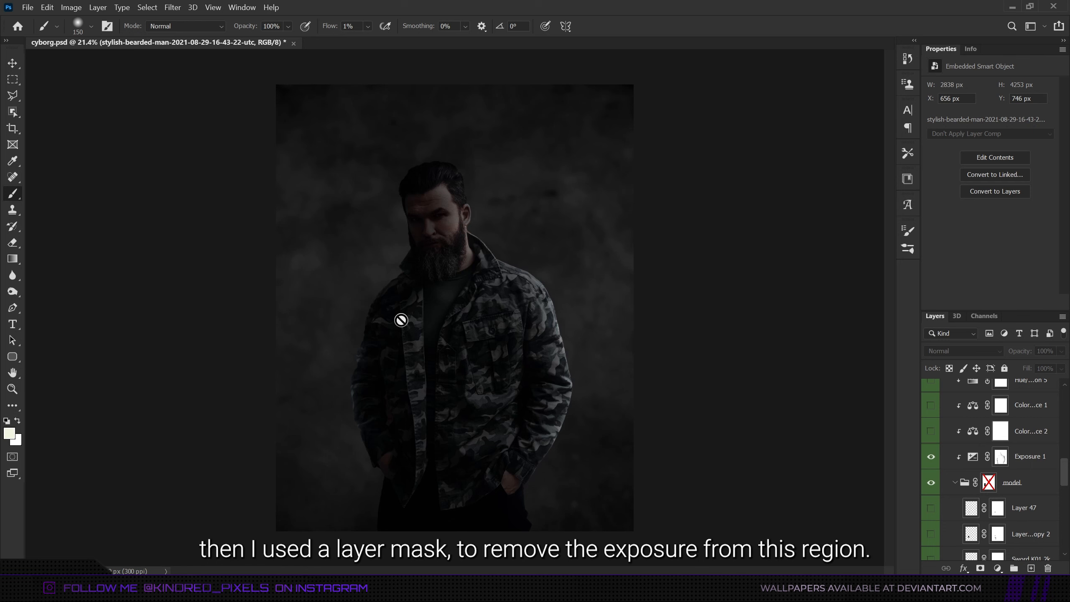
left_click(1000, 456)
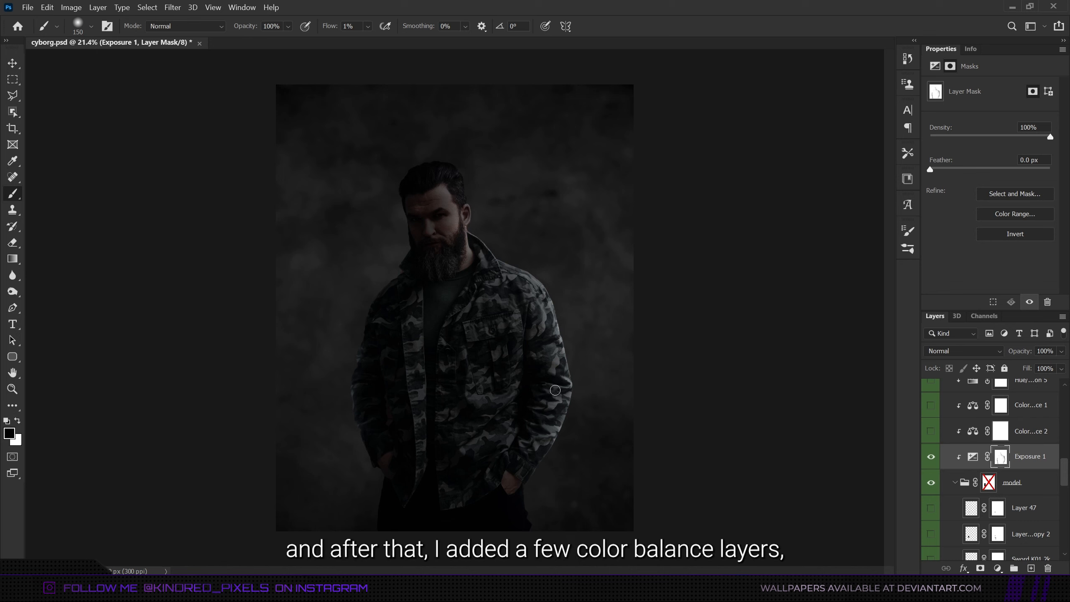
- Show the two clipped Color Balance adjustments and the Hue/Saturation 5 adjustment above Exposure 1
scroll(954, 460, "up", 1)
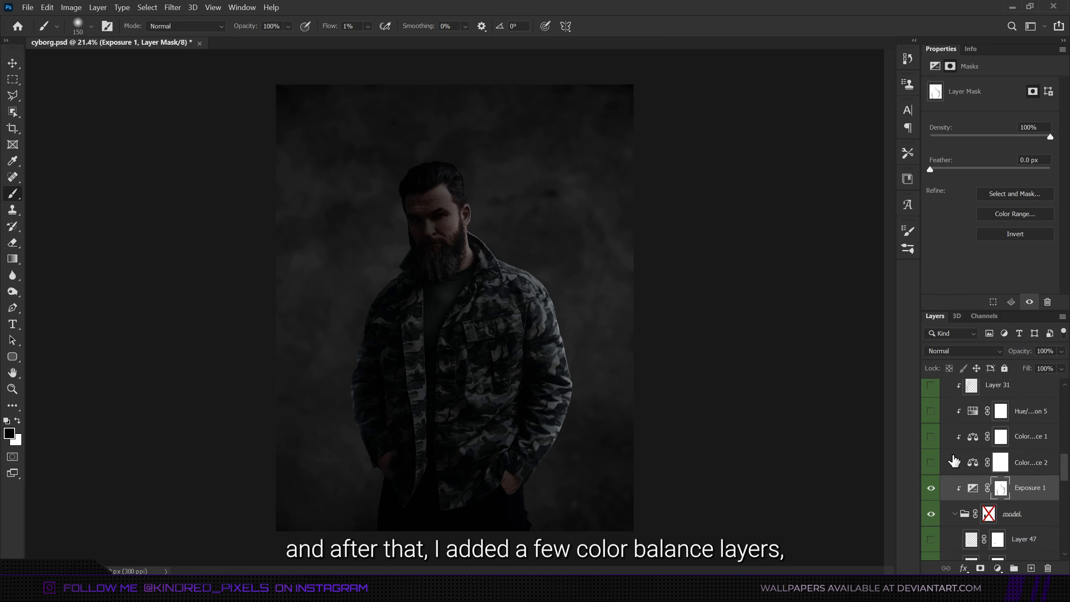
left_click(931, 462)
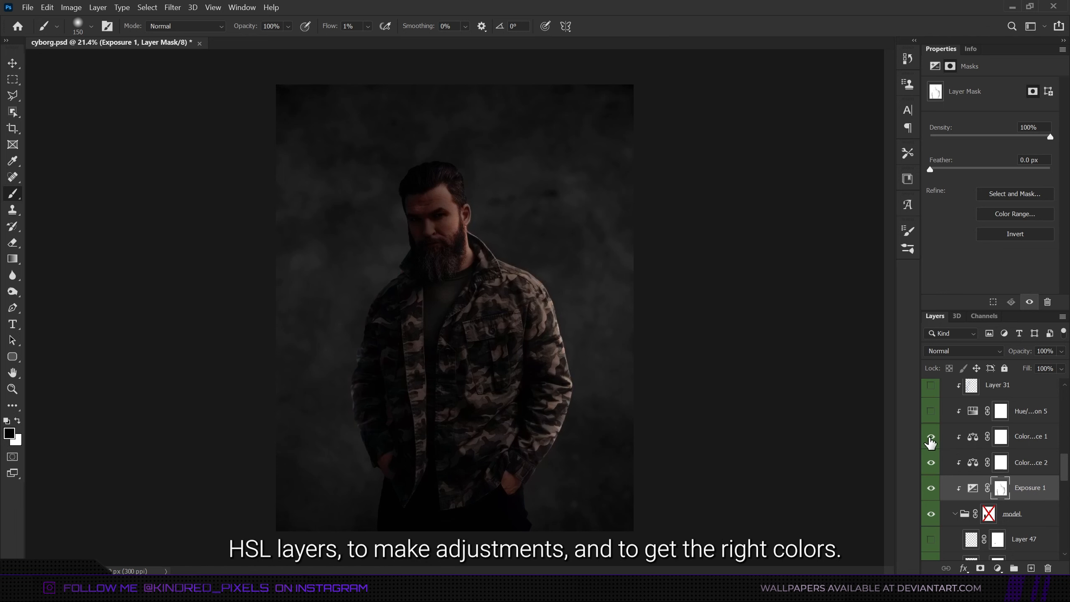
left_click(931, 411)
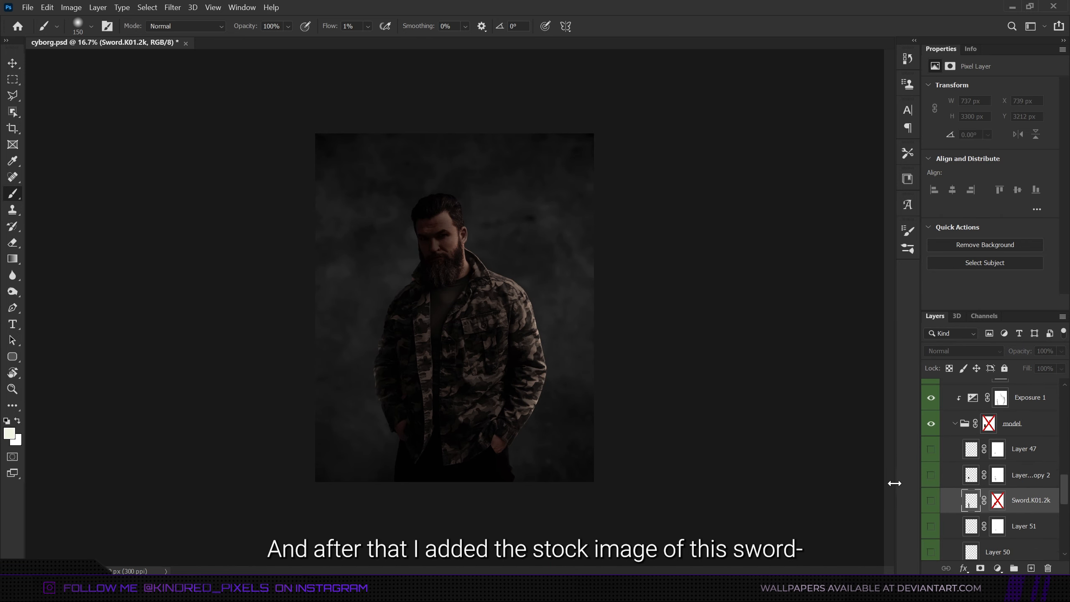
- Show the Sword.K01.2k layer and enable the disabled layer masks on it and on the inner model group
left_click(931, 501)
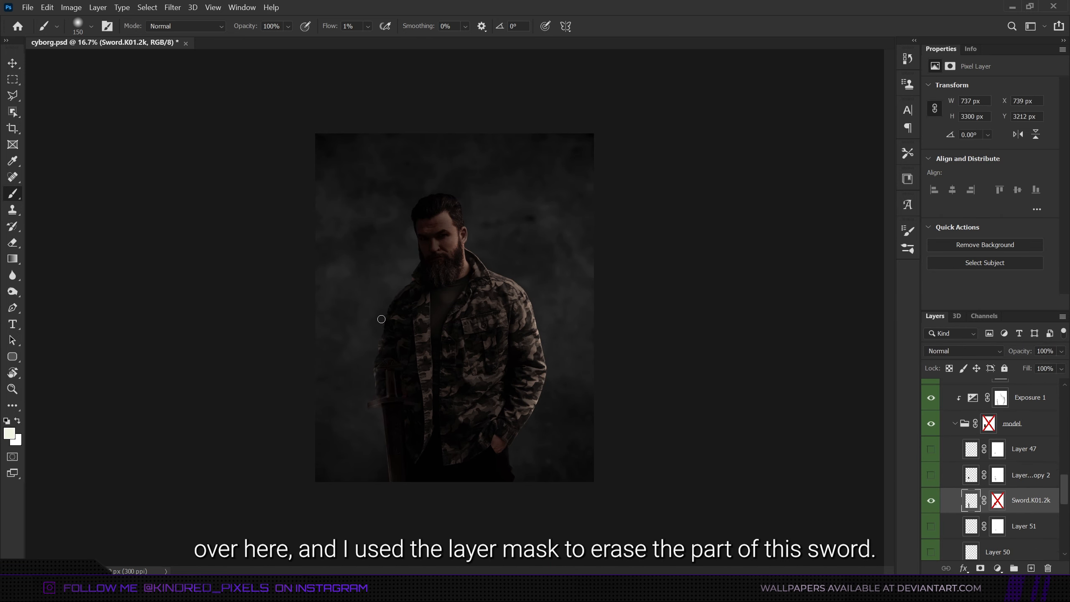
left_click(998, 500, "shift")
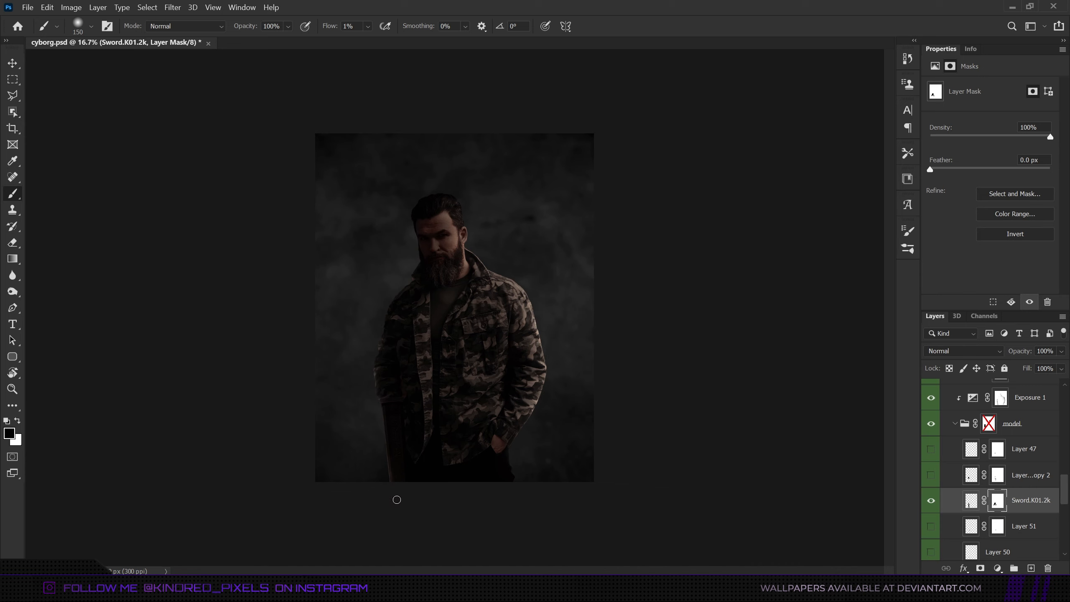
left_click(989, 427, "shift")
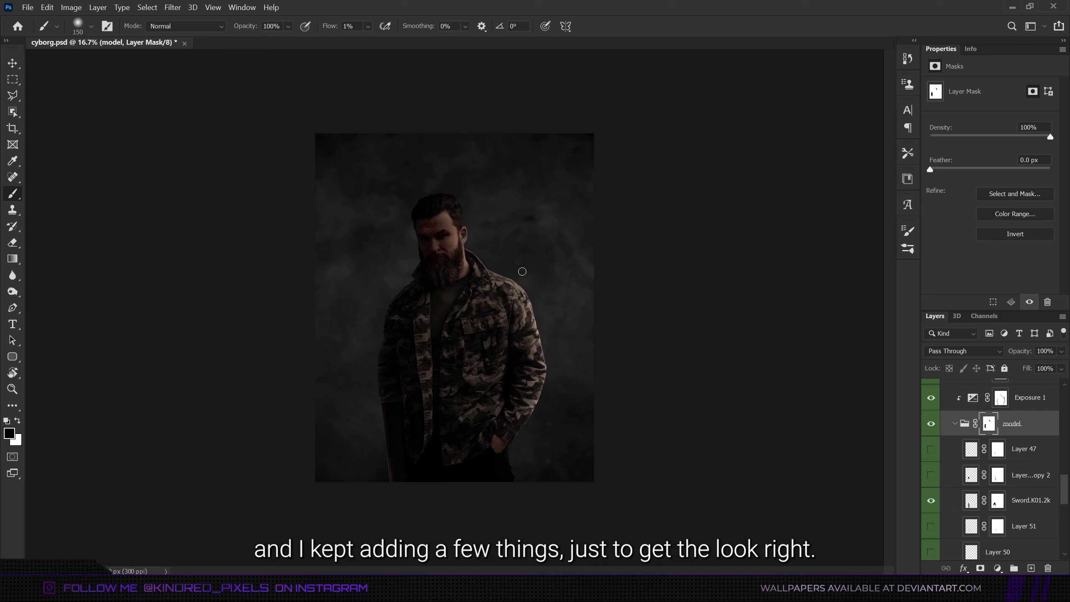
- Show the remaining retouching layers inside the inner model group, from Layer 47 down to Layer 49, including the copy layer above the sword
left_click(931, 449)
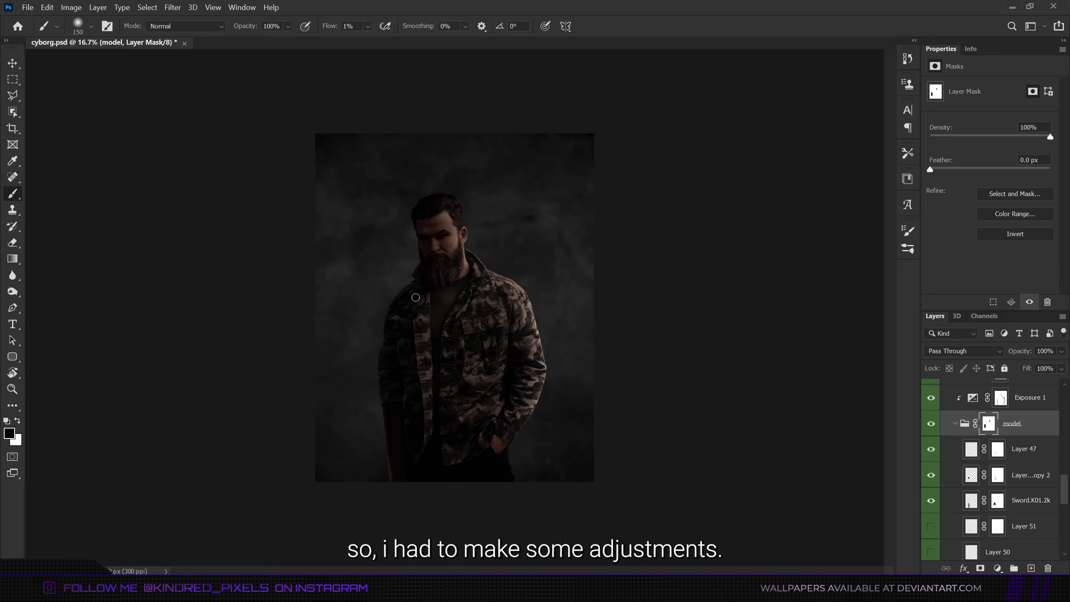
scroll(943, 481, "down", 2)
left_click(931, 479)
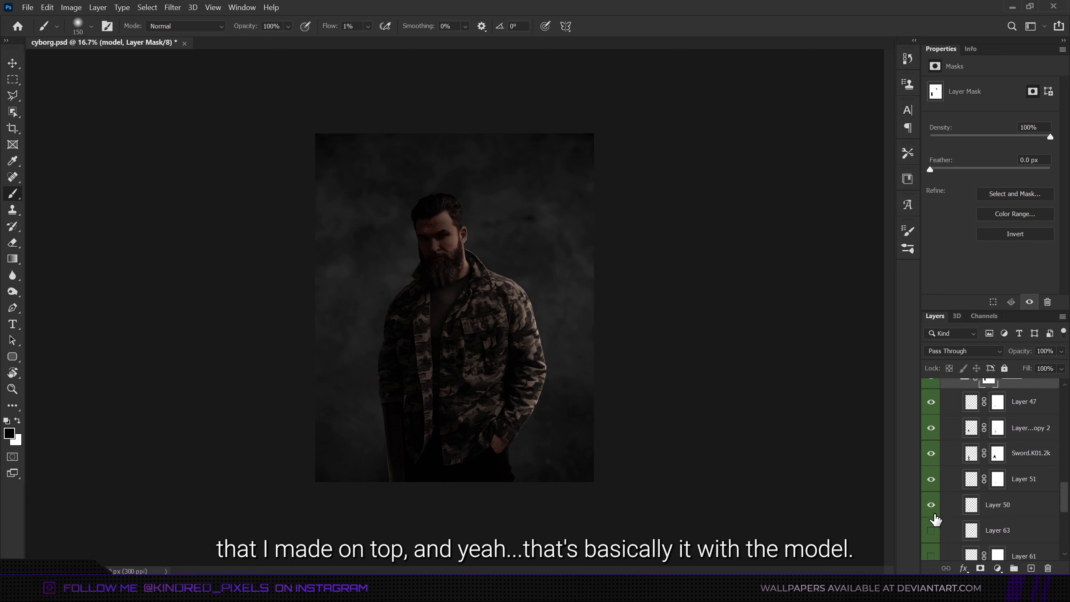
scroll(933, 527, "down", 1)
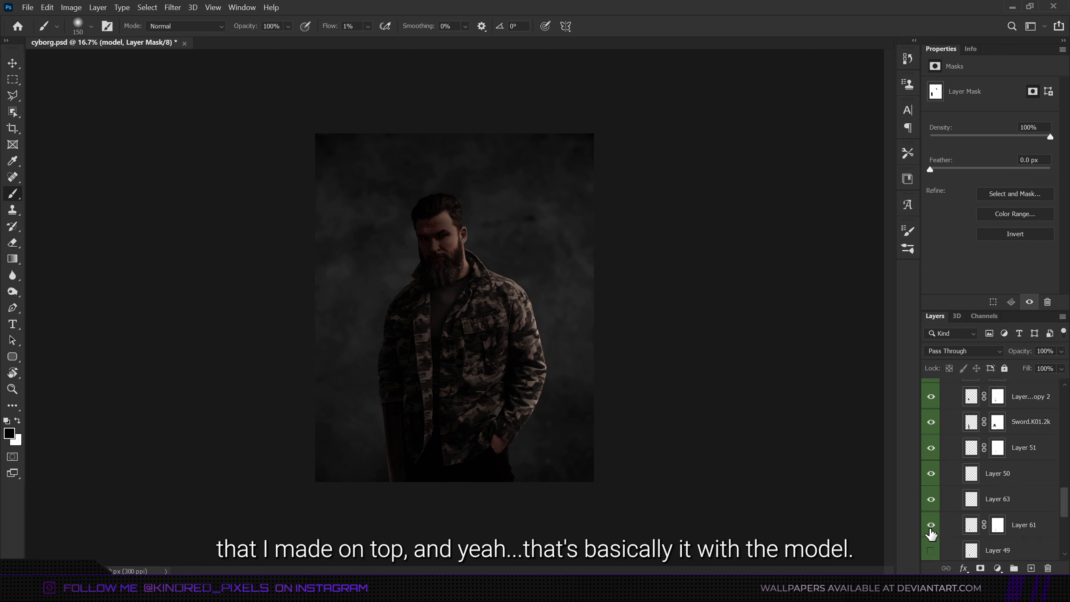
scroll(931, 533, "down", 1)
left_click(930, 519)
scroll(932, 521, "down", 4)
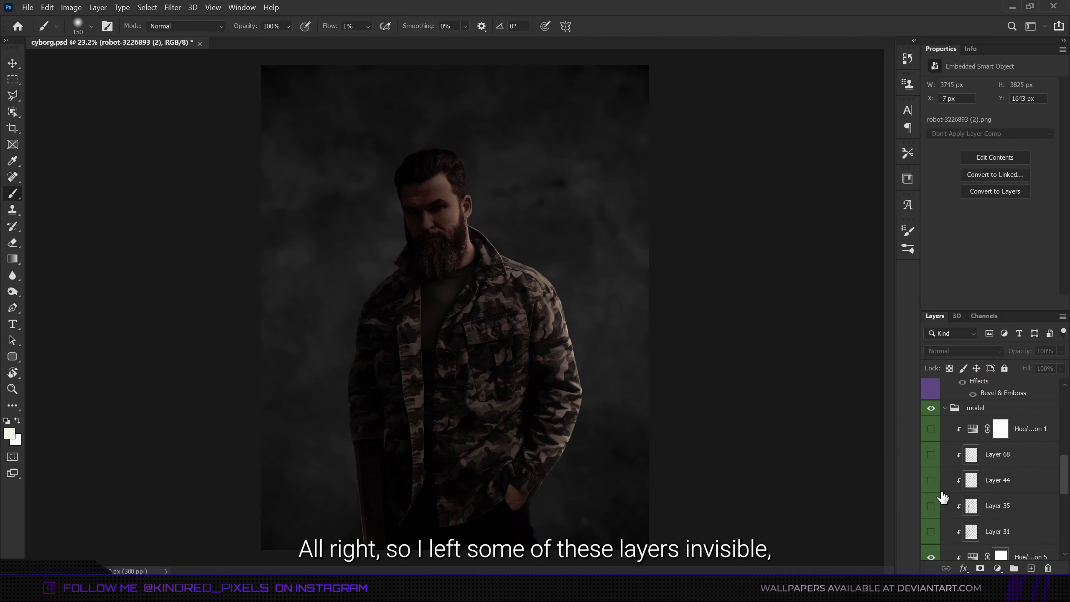
- Collapse the model group and show the cyborg group above it
scroll(943, 497, "down", 1)
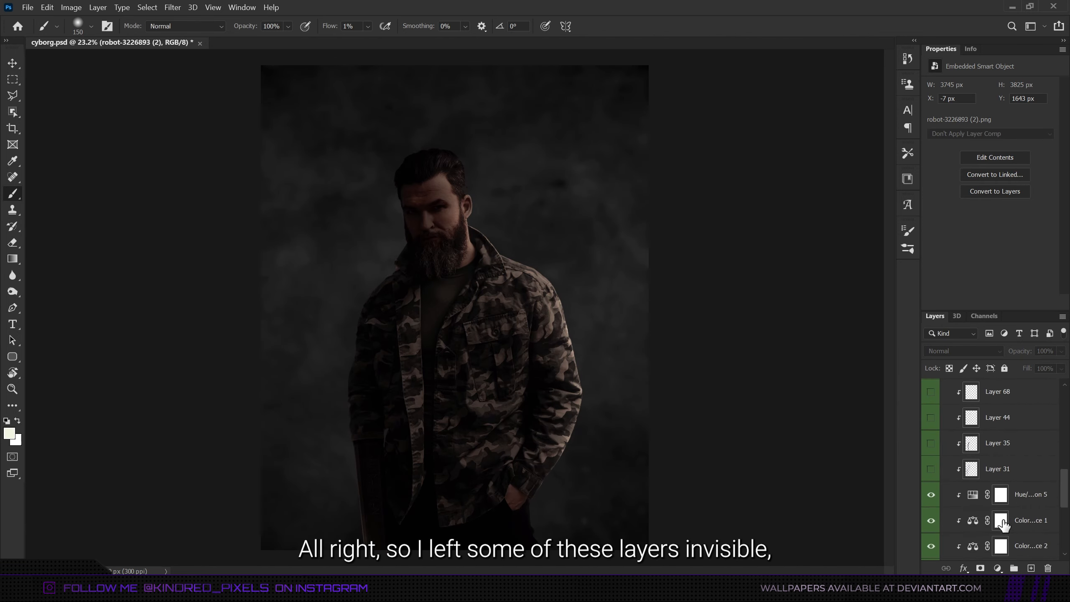
scroll(1003, 527, "up", 1)
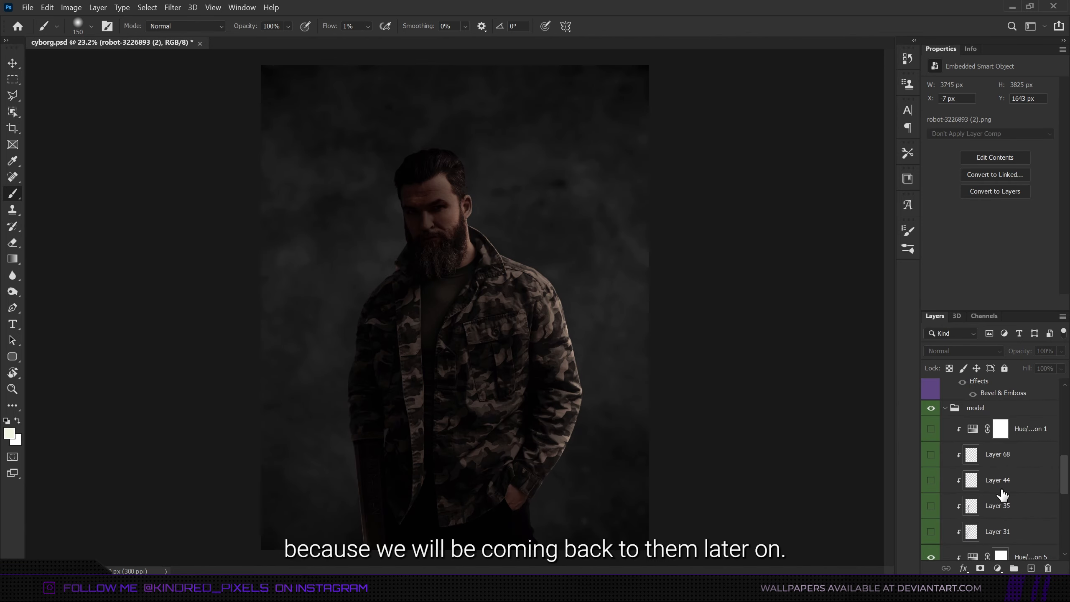
scroll(1002, 495, "down", 1)
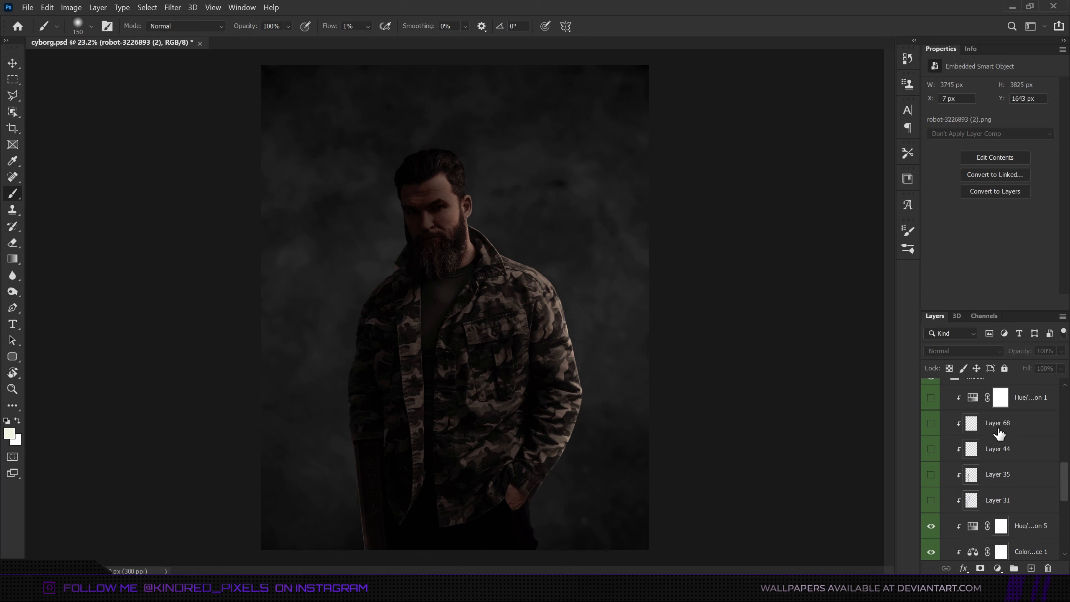
scroll(994, 461, "up", 2)
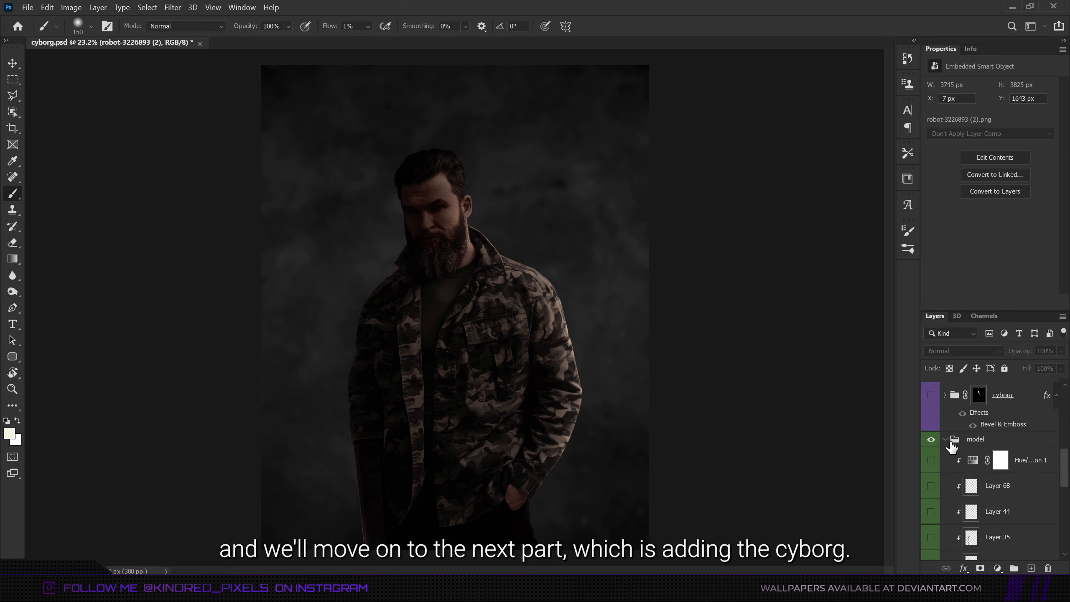
left_click(945, 439)
scroll(978, 454, "up", 2)
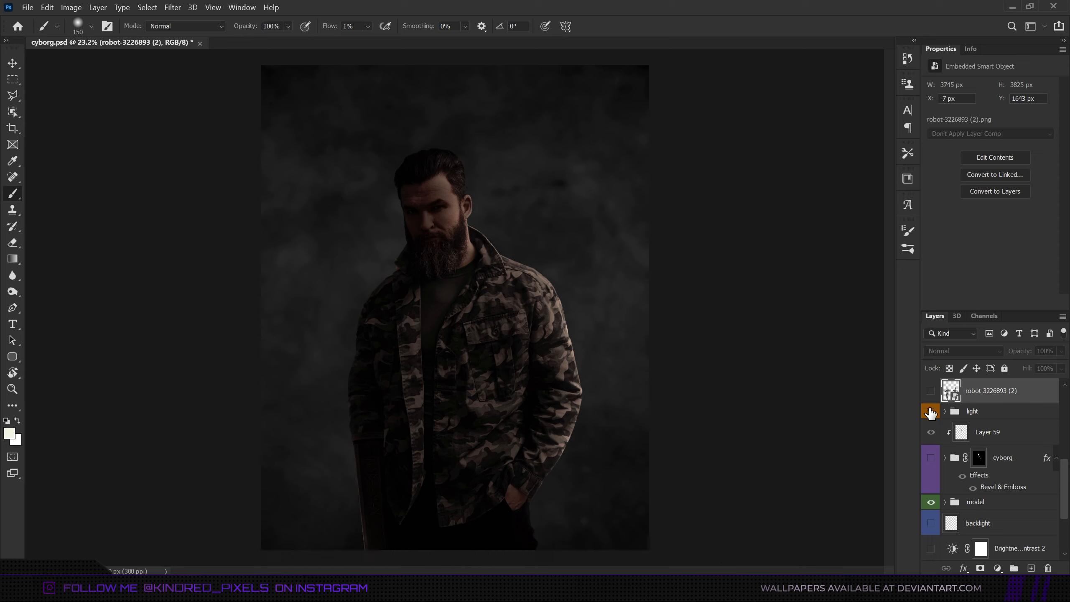
left_click(931, 457)
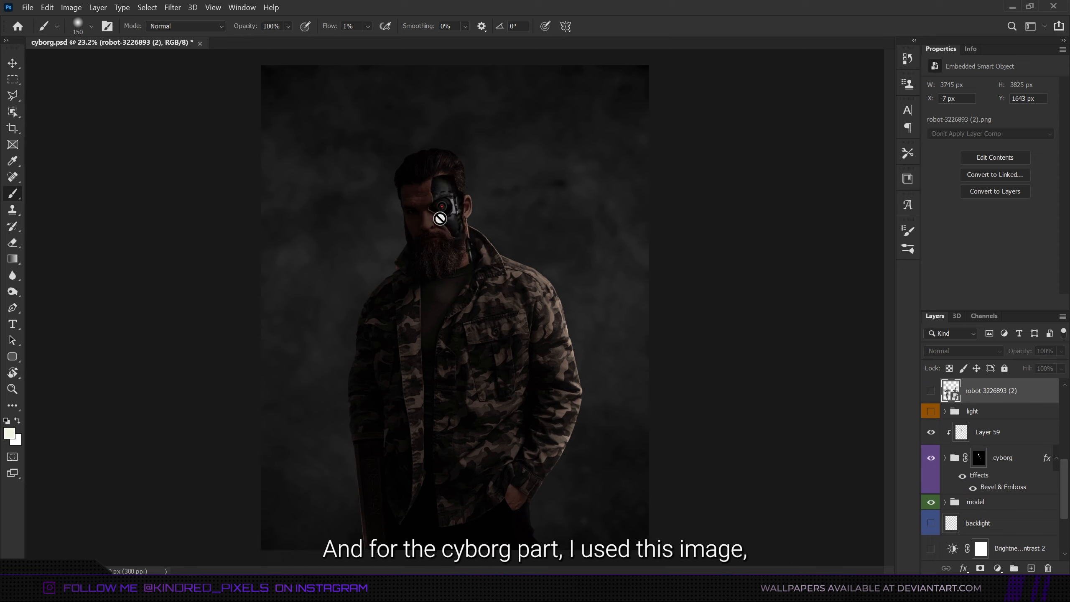
- Preview the hidden robot-3226893 (2) source image, and check the cyborg group with its layer mask temporarily disabled
left_click(930, 391)
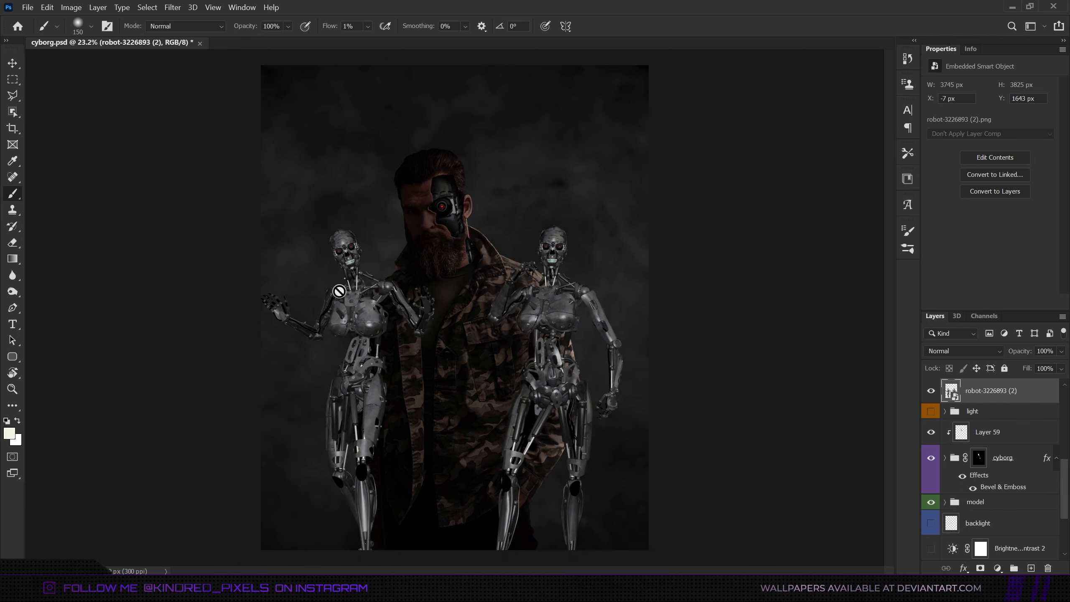
left_click(930, 391)
left_click(979, 461)
right_click(981, 464)
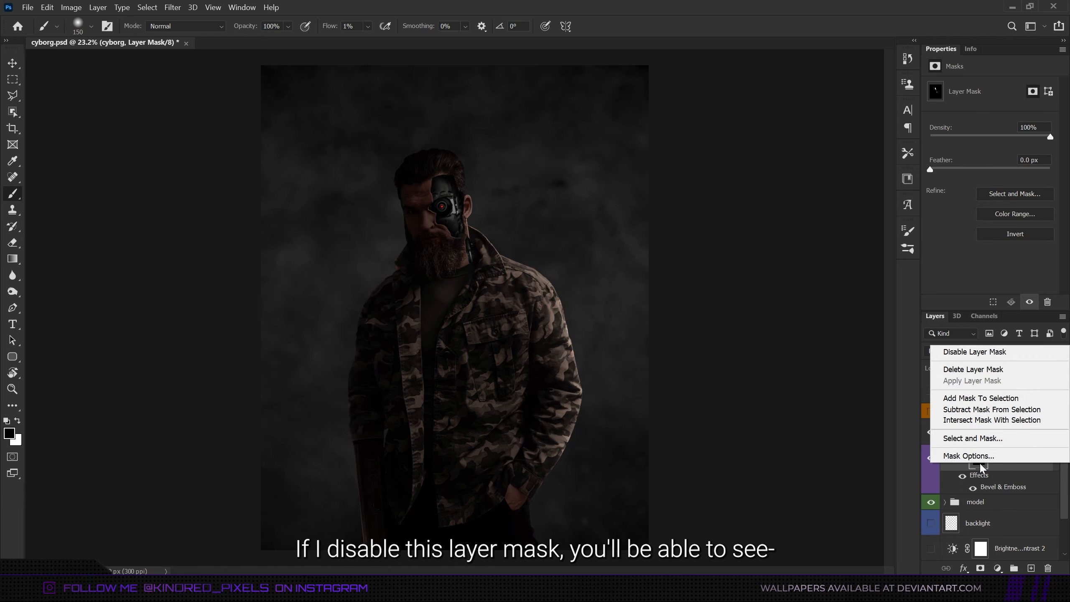
left_click(972, 356)
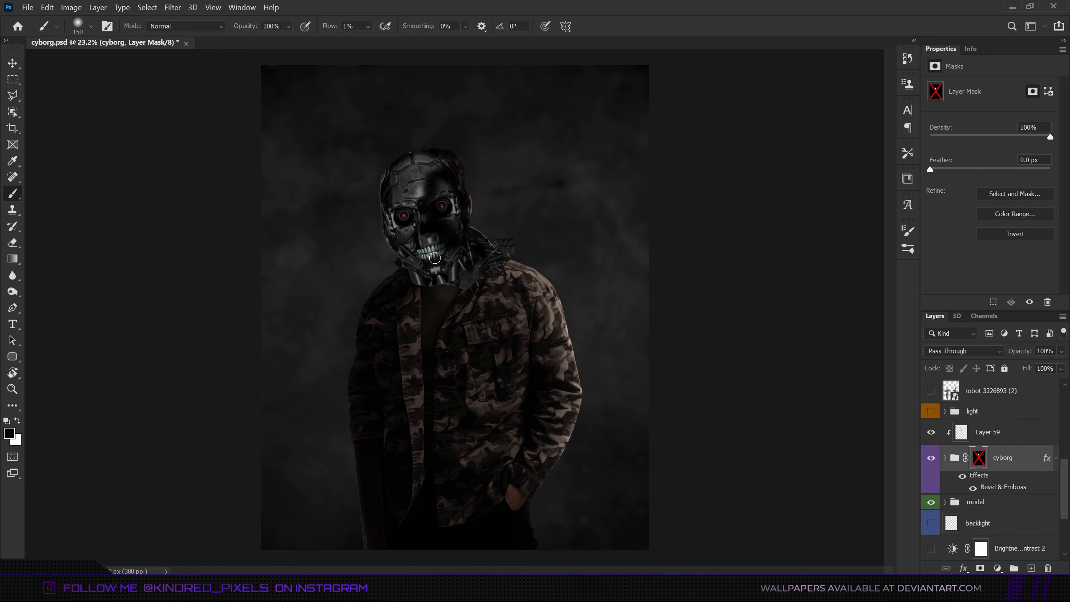
key("ctrl+z")
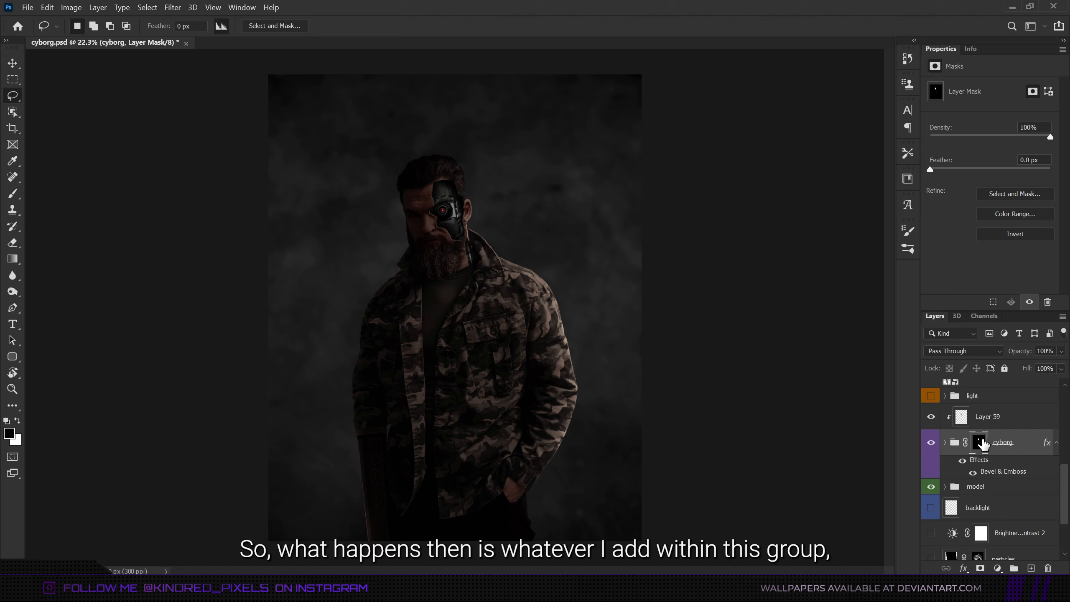
- Expand the cyborg group to inspect its layers, including Layer 17, and collapse it again
left_click(945, 443)
scroll(968, 464, "down", 3)
left_click(961, 481)
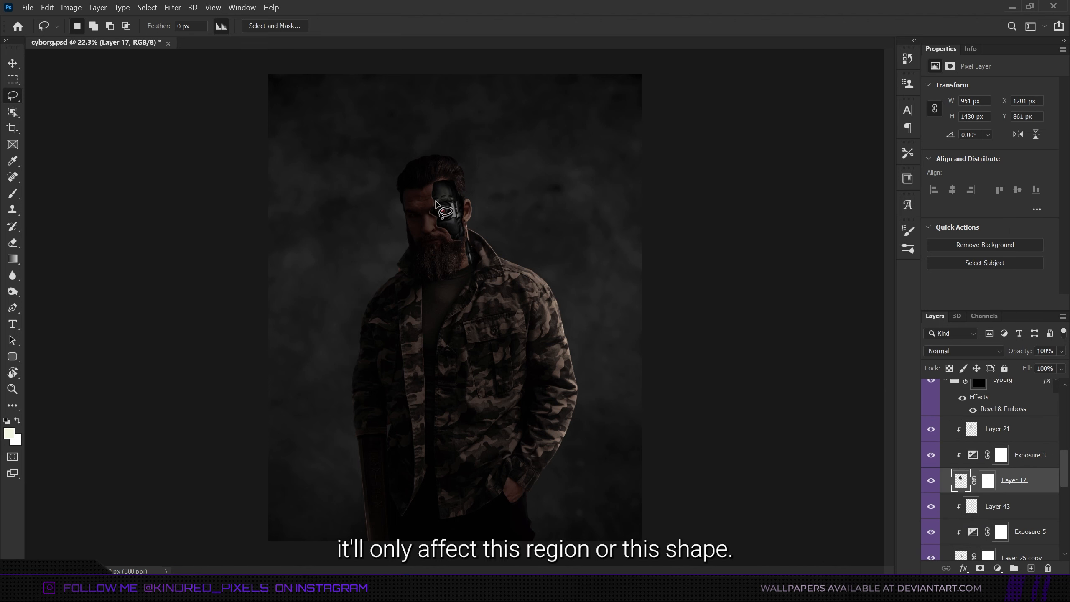
scroll(973, 470, "up", 3)
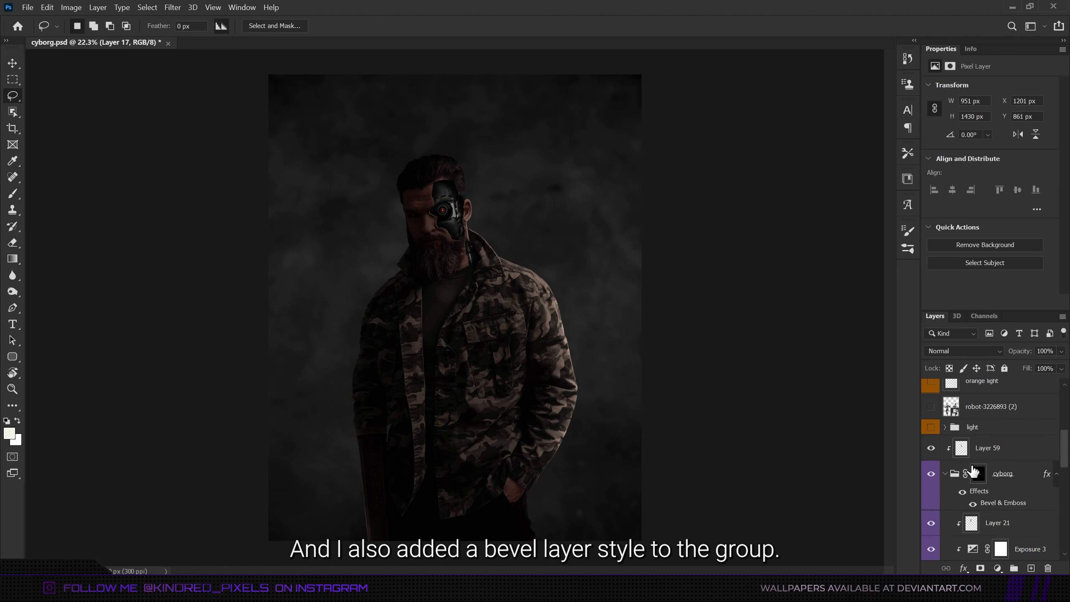
left_click(946, 473)
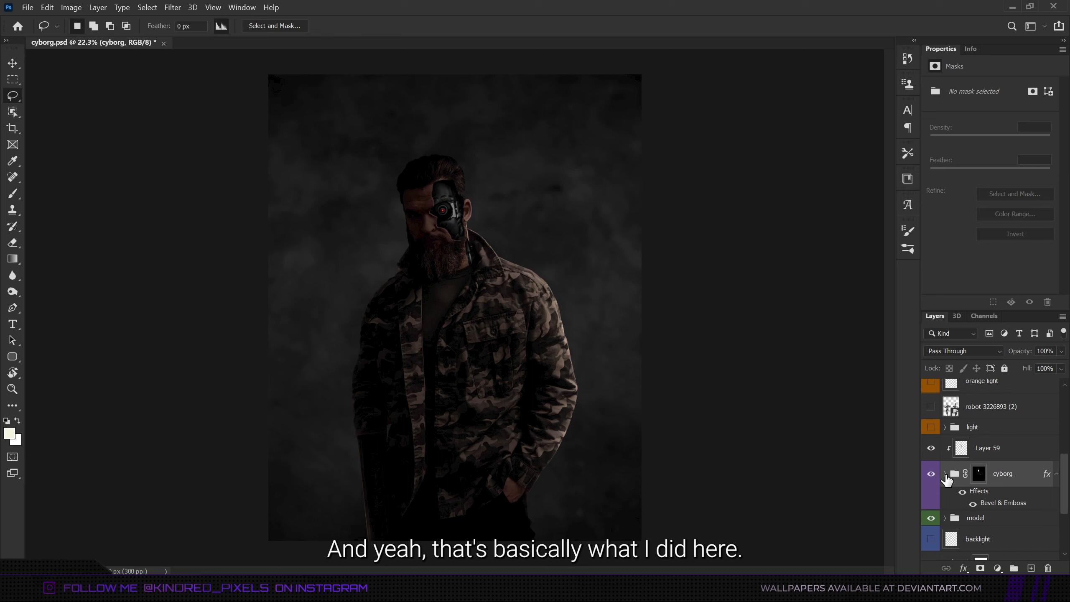
left_click(931, 450)
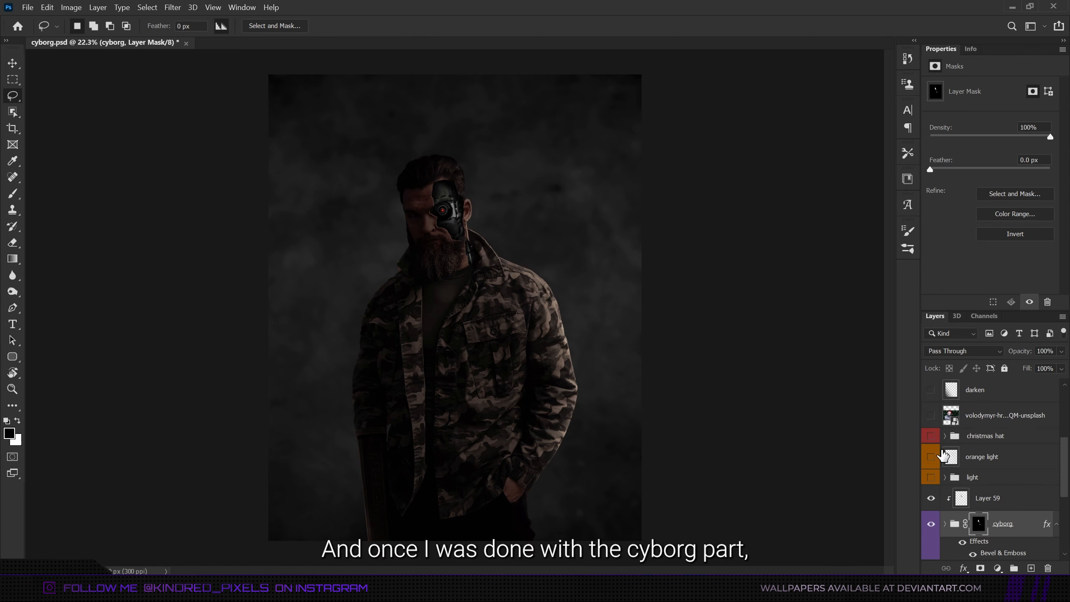
- Show the christmas hat group and briefly preview the Unsplash source photo layer directly above it
left_click(985, 435)
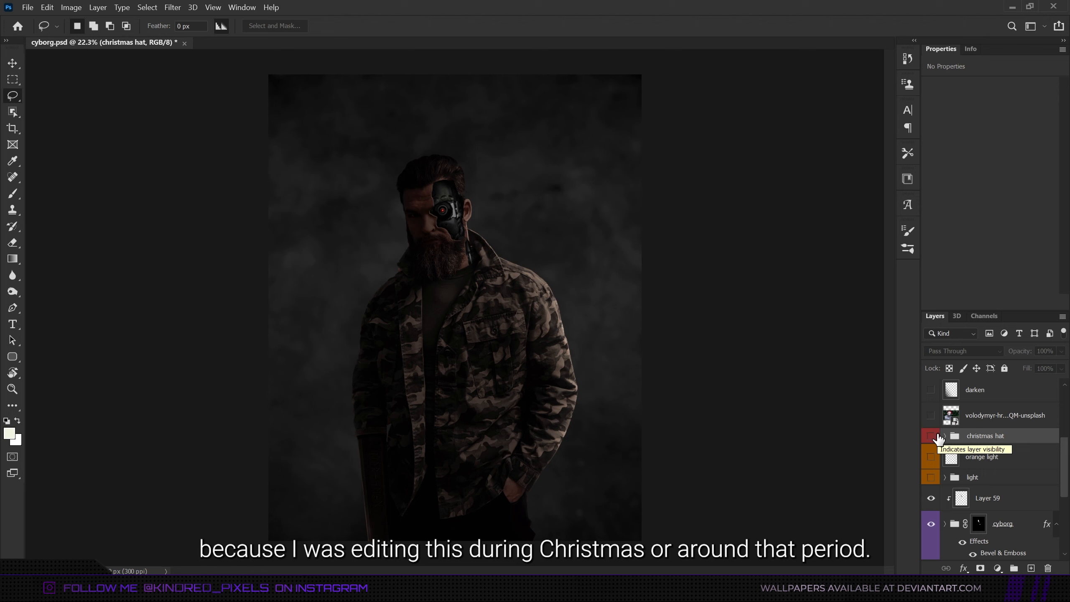
left_click(980, 416)
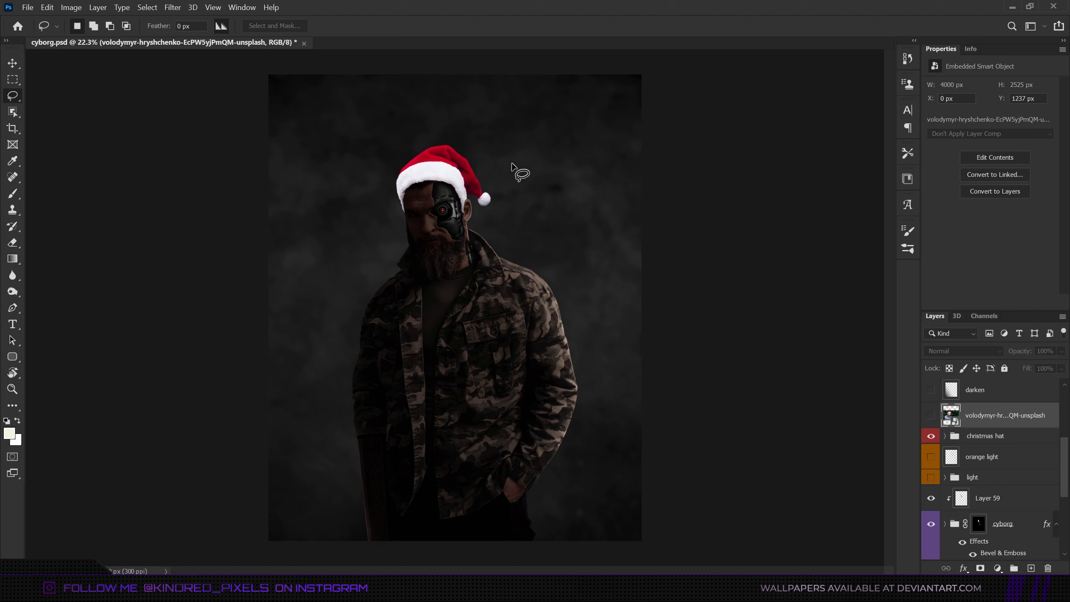
left_click(931, 415)
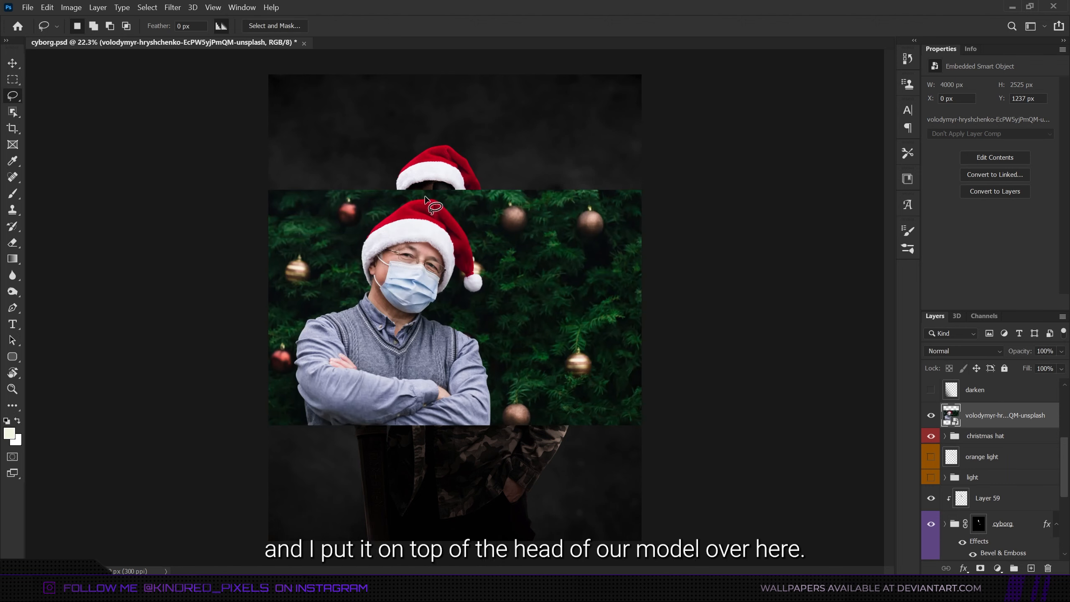
left_click(930, 415)
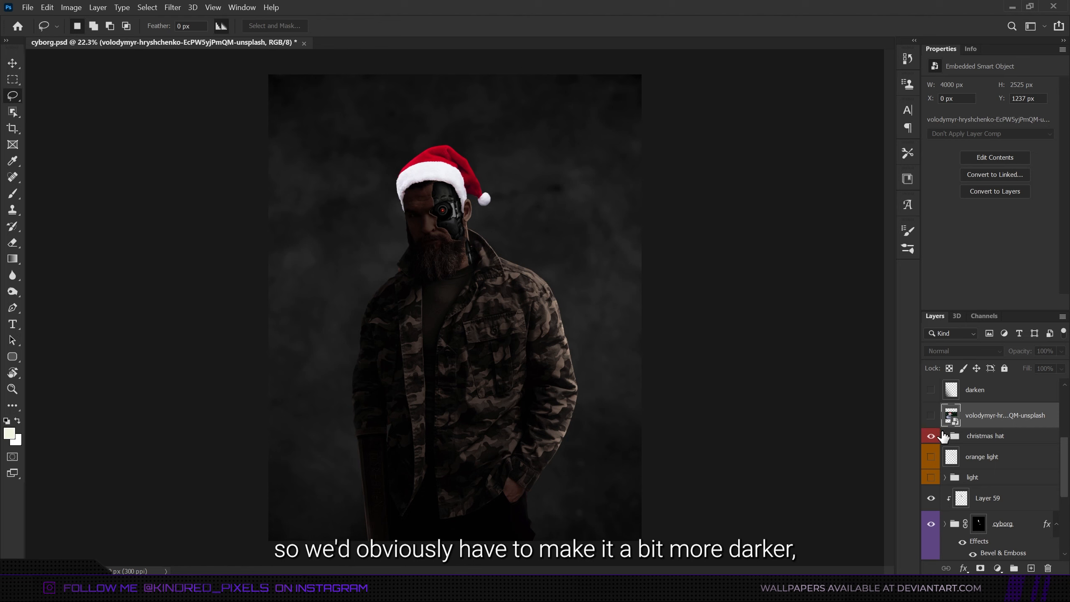
- Expand the christmas hat group, show its clipped Exposure 2 adjustment and select that adjustment's layer mask
left_click(944, 437)
scroll(963, 446, "down", 3)
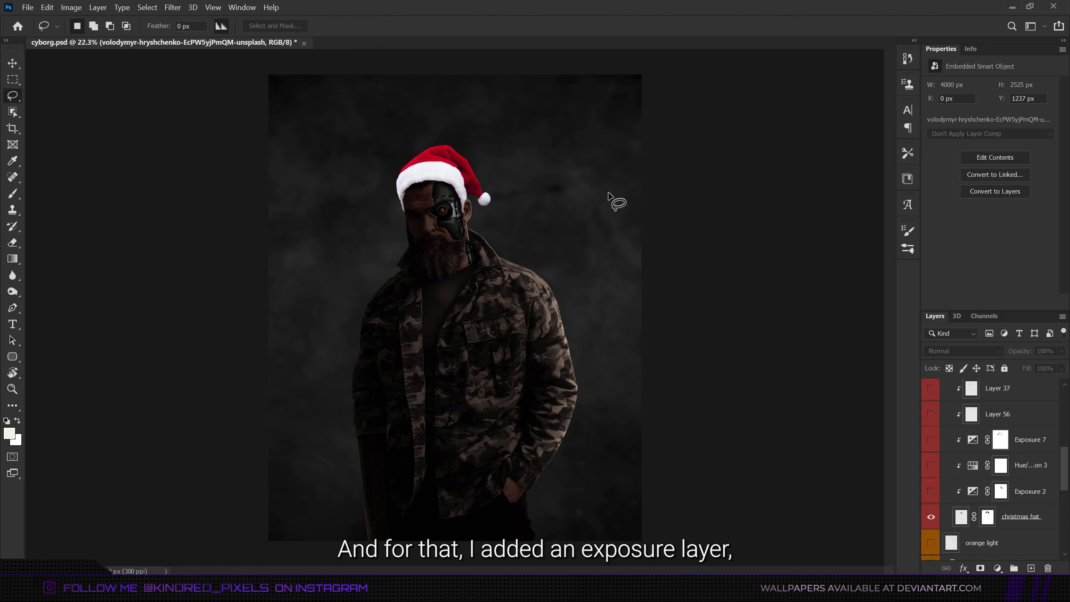
left_click(930, 492)
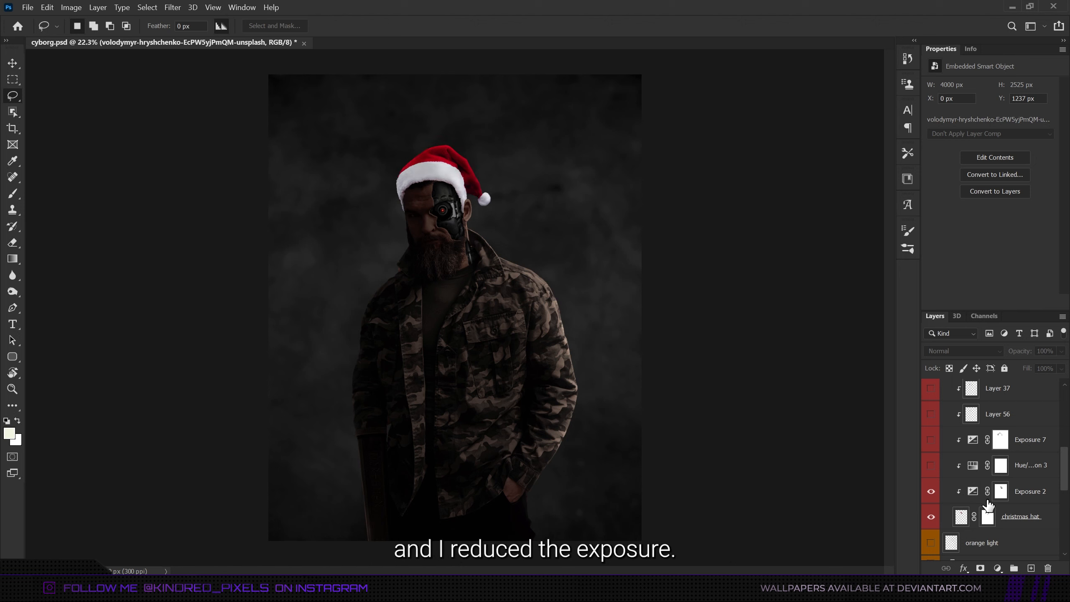
left_click(1000, 494)
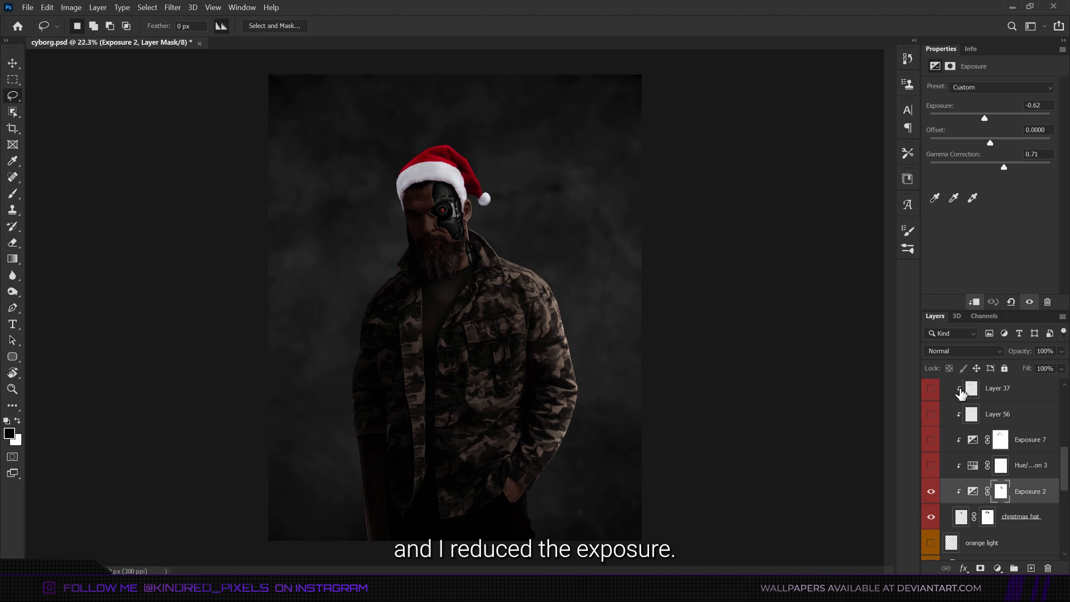
- Show the clipped Hue/Saturation 3 and Exposure 7 adjustments on the hat, and collapse the christmas hat group
left_click(974, 466)
left_click(930, 466)
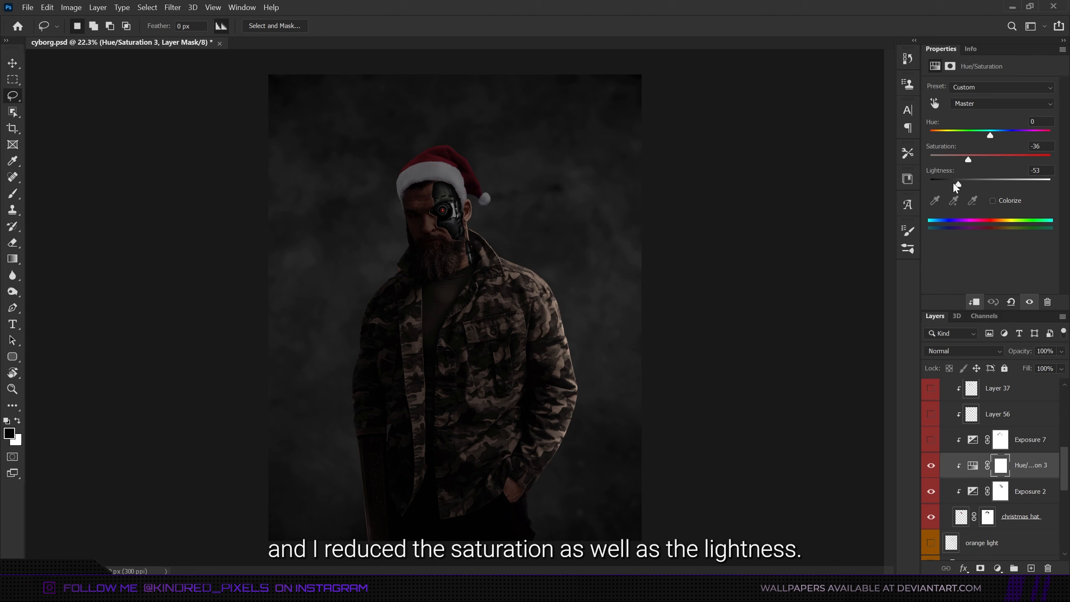
left_click(973, 441)
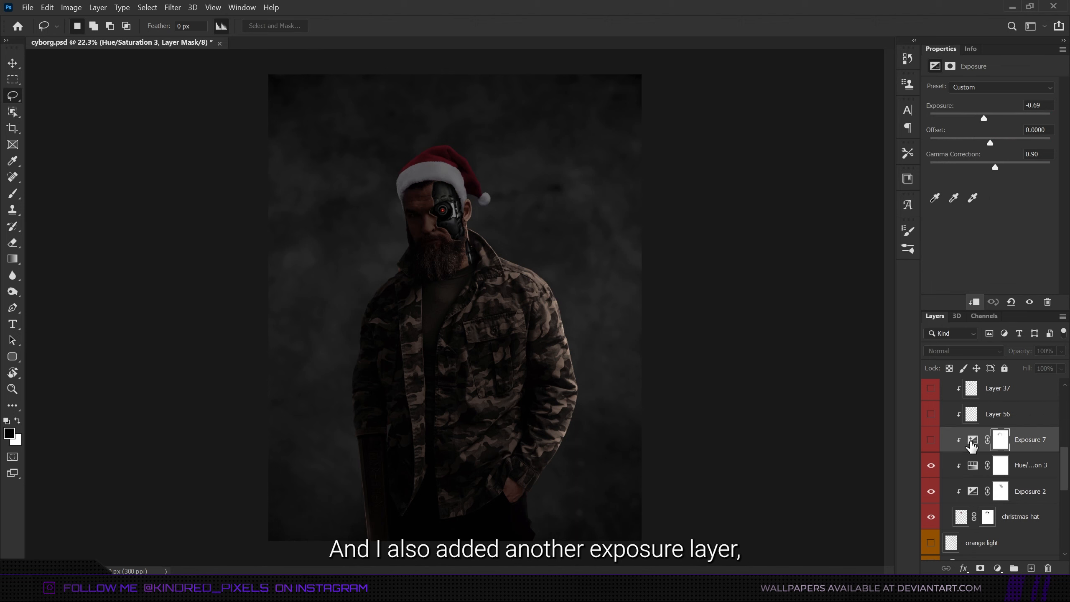
left_click(931, 441)
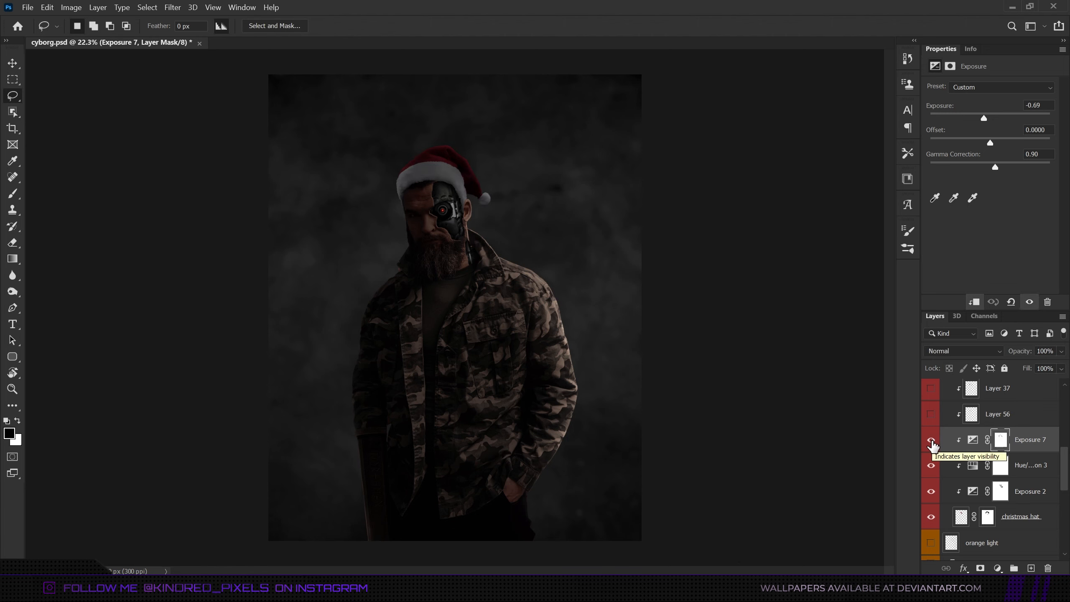
scroll(932, 445, "up", 3)
left_click(945, 437)
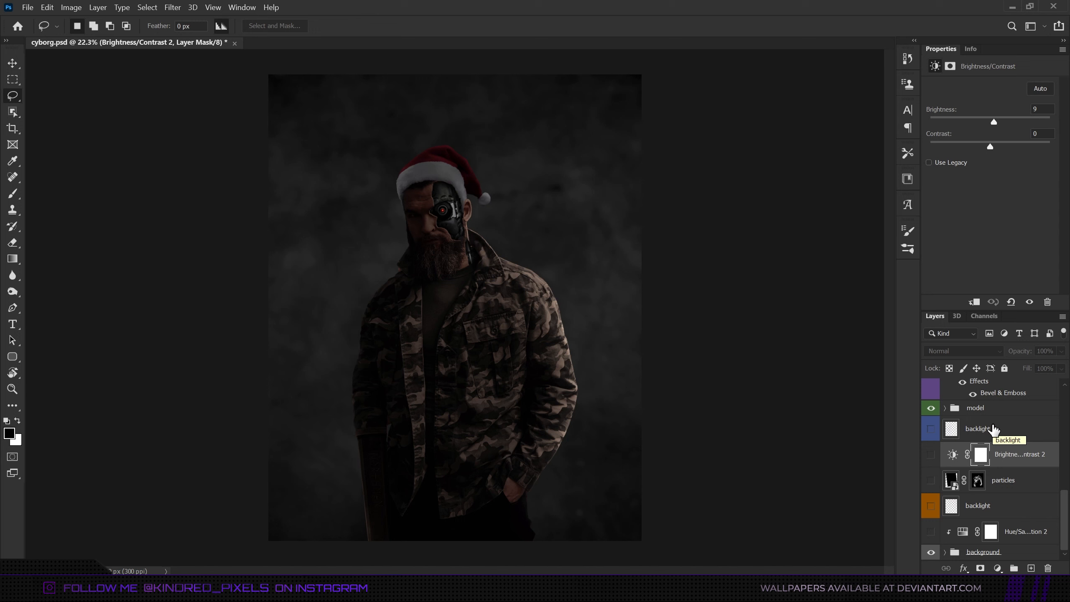
- Show the orange-labelled backlight layer above the background group and the blue-labelled backlight layer below the model group
left_click(985, 506)
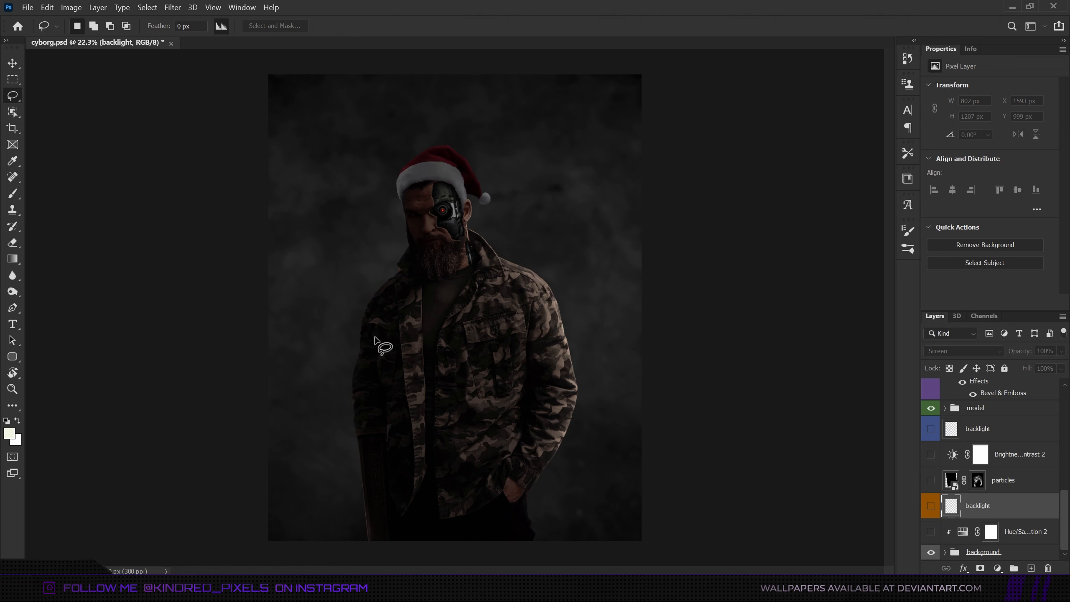
left_click(930, 506)
left_click(931, 429)
- Show the blue light and more light layers and the masked blue light layer above them, and select the masked one
scroll(977, 440, "up", 3)
scroll(977, 439, "up", 3)
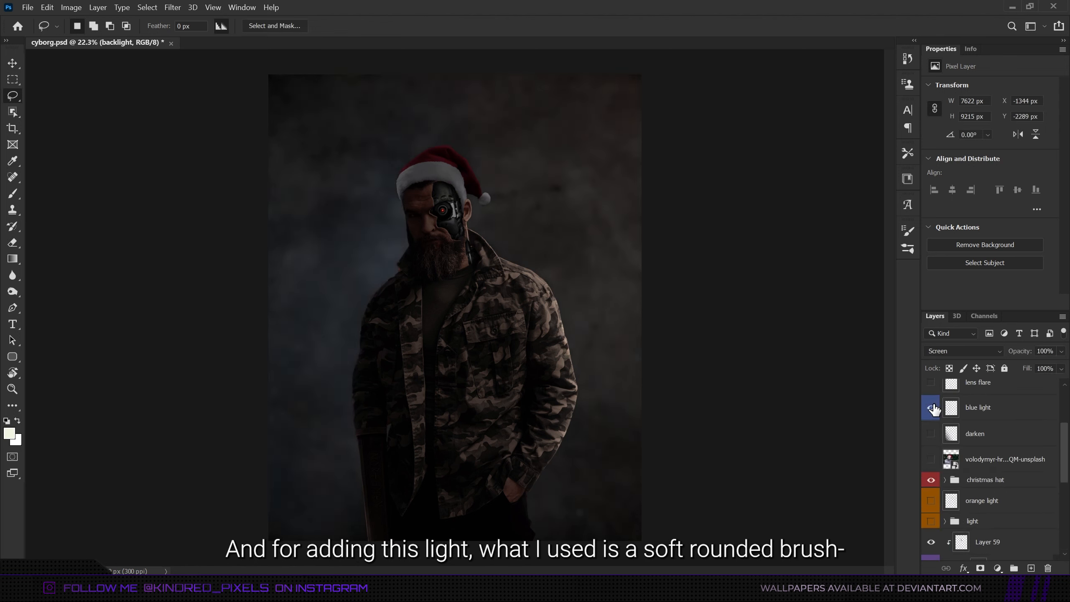
left_click(932, 408)
scroll(979, 426, "up", 3)
left_click(930, 435)
left_click(929, 410)
scroll(976, 432, "up", 1)
left_click(975, 430)
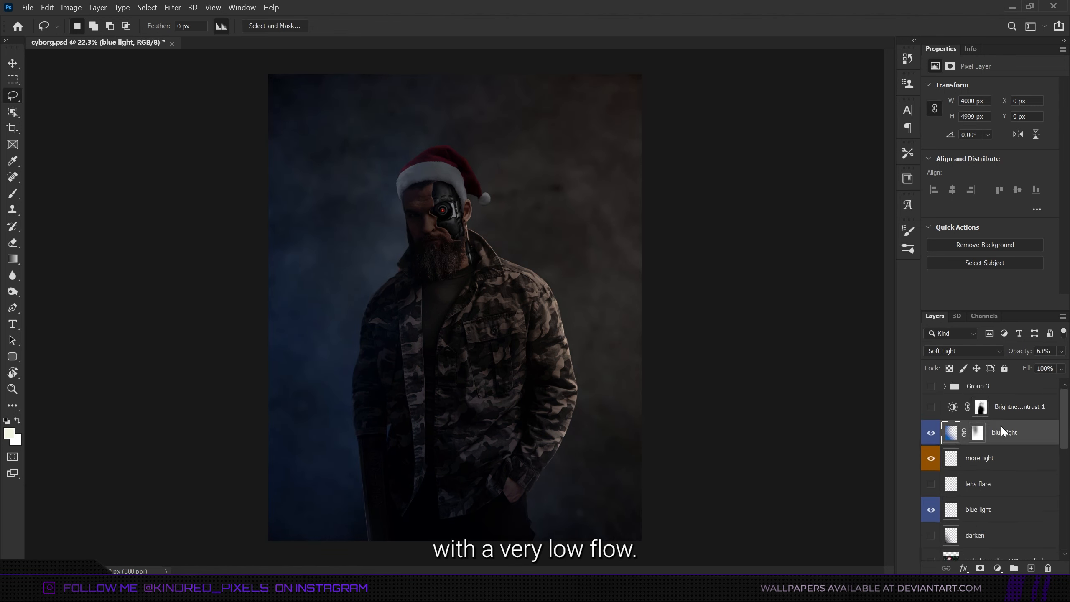
- Show the hidden clipped layers in the model group from Layer 31 up to Hue/Saturation 1, and collapse the group
scroll(1000, 425, "down", 5)
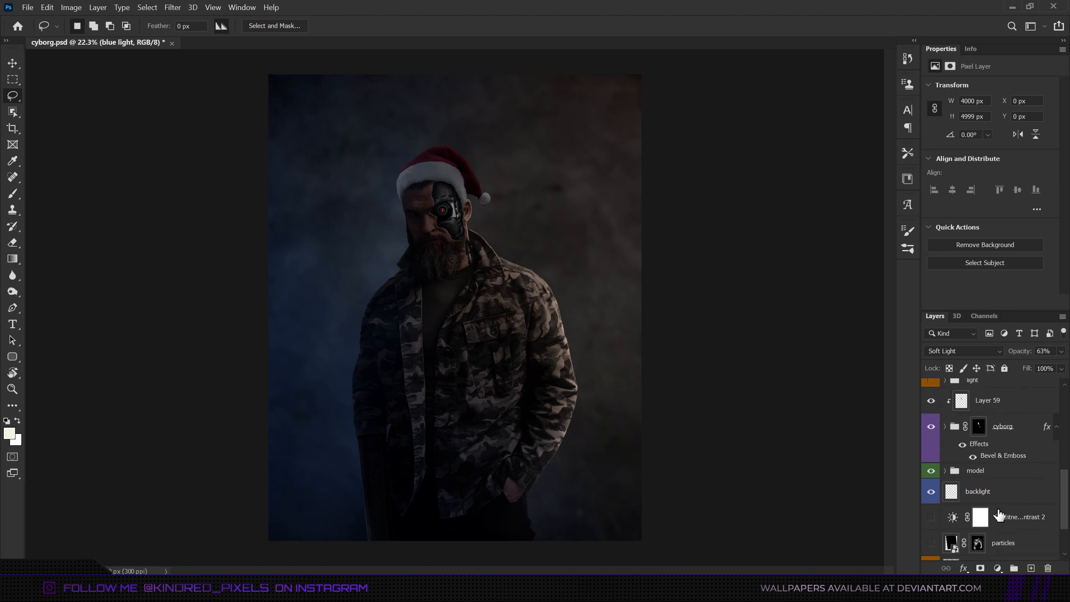
scroll(981, 463, "down", 1)
left_click(982, 408)
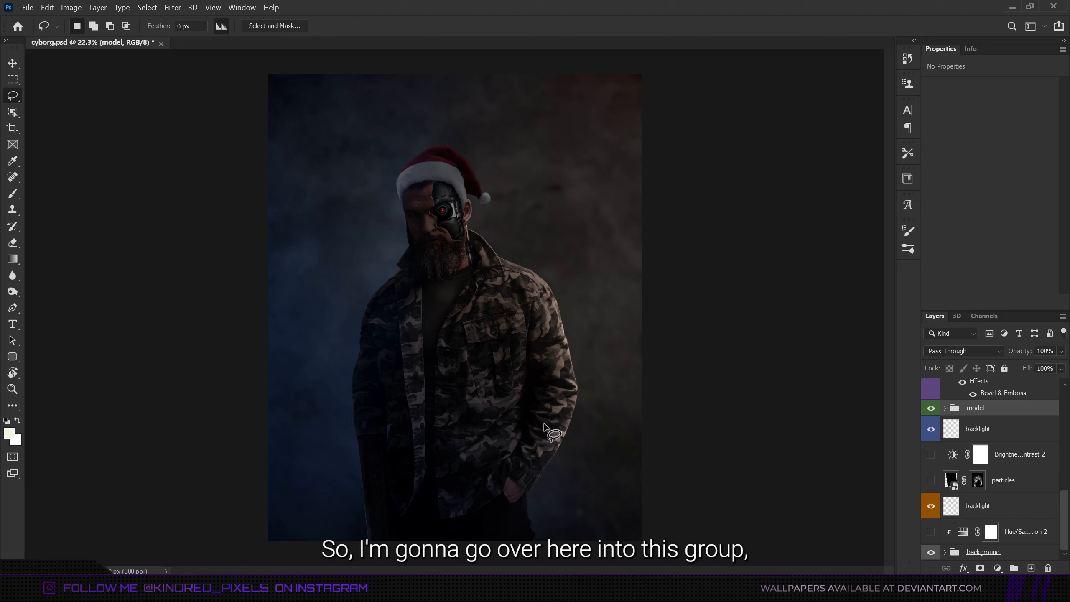
left_click(945, 408)
scroll(996, 480, "down", 3)
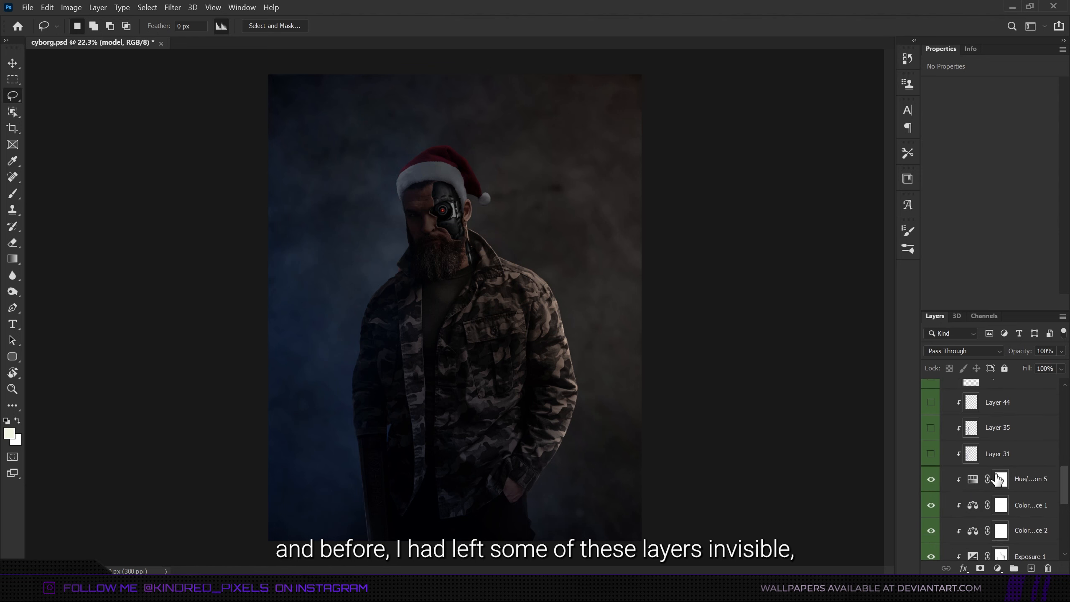
scroll(997, 480, "up", 2)
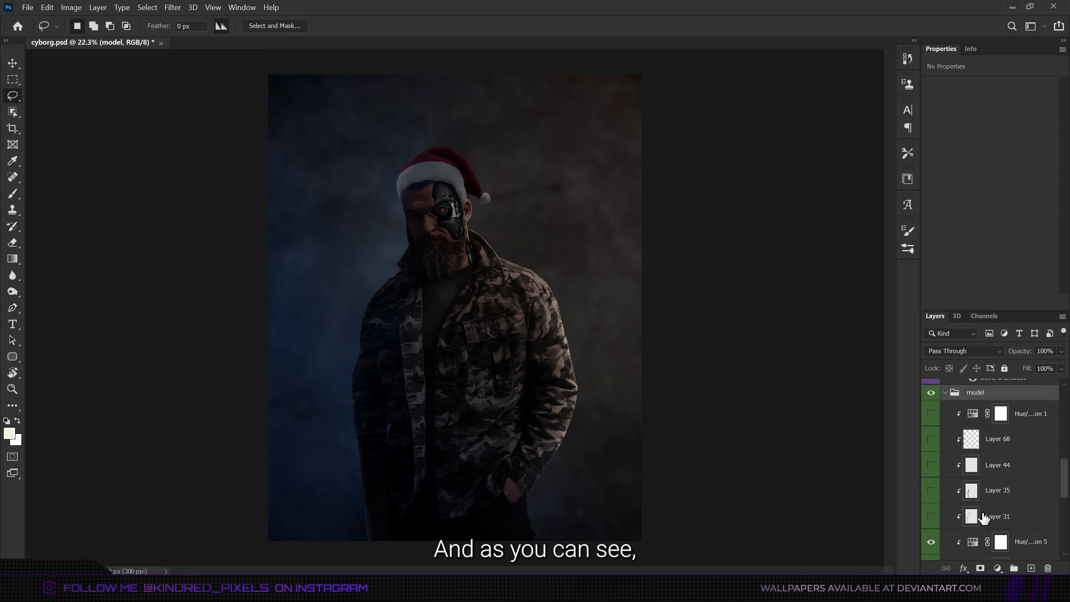
left_click(931, 517)
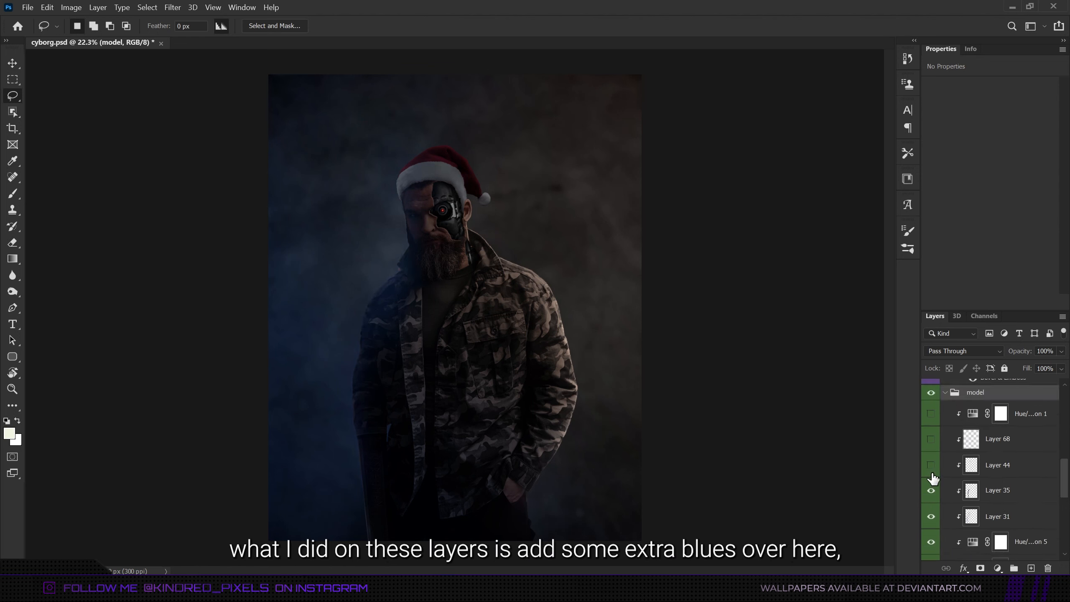
left_click_drag(931, 443, 931, 414)
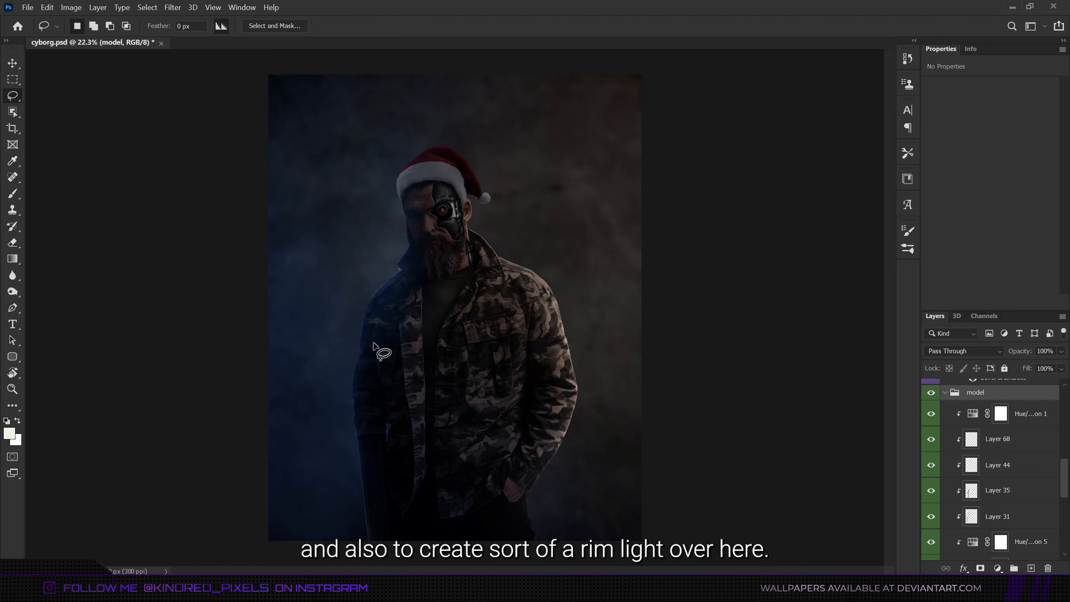
left_click(945, 394)
scroll(942, 434, "up", 4)
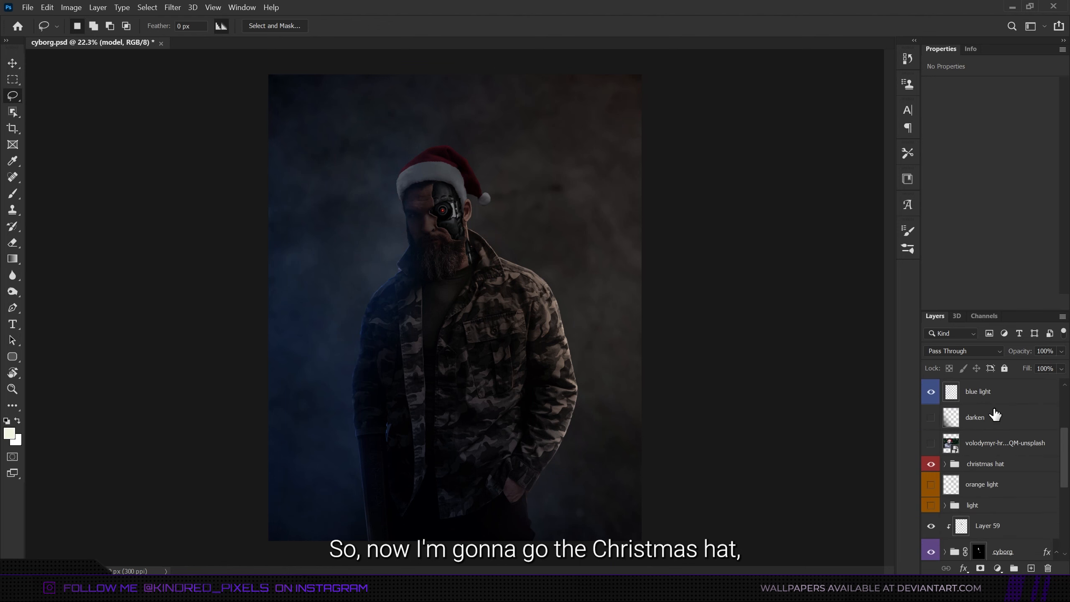
- Show the hidden clipped Layer 56, Layer 37 and Layer 65 in the christmas hat group, and collapse the group
left_click(945, 463)
scroll(988, 485, "down", 1)
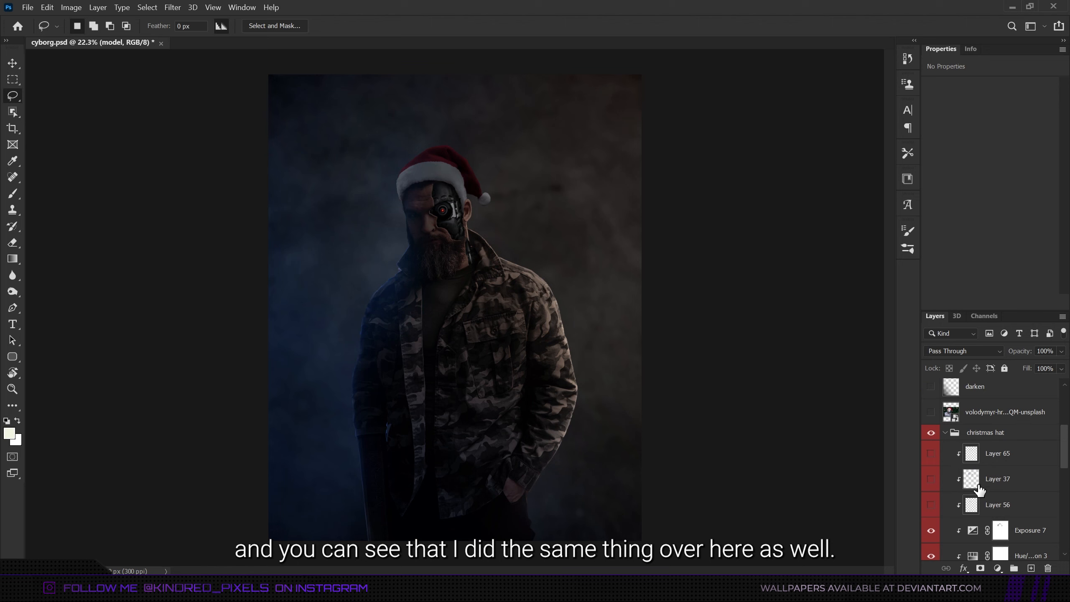
left_click(930, 479)
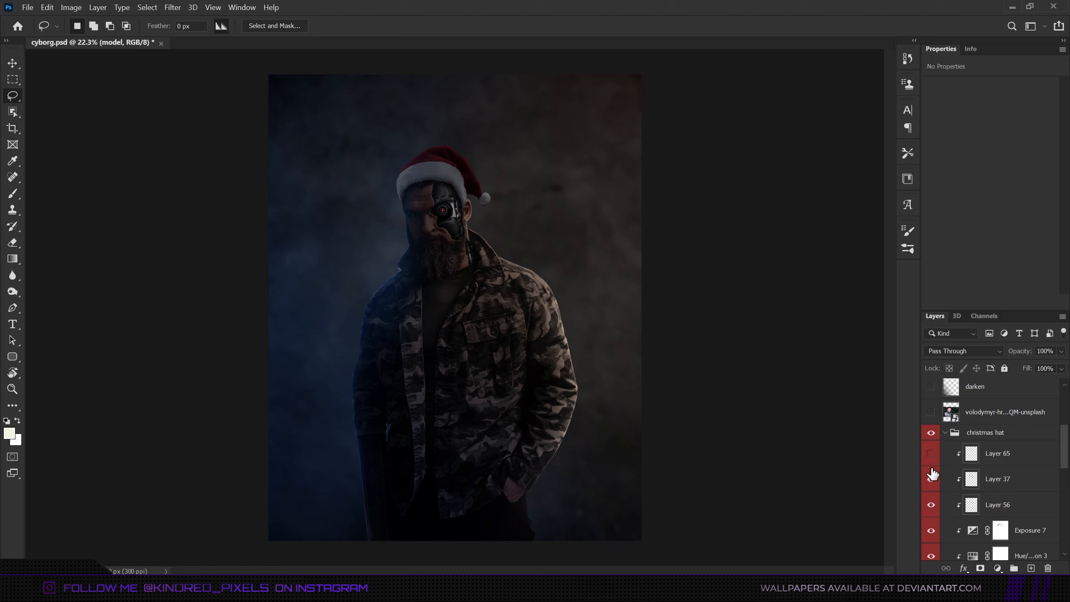
left_click(930, 453)
left_click(988, 459)
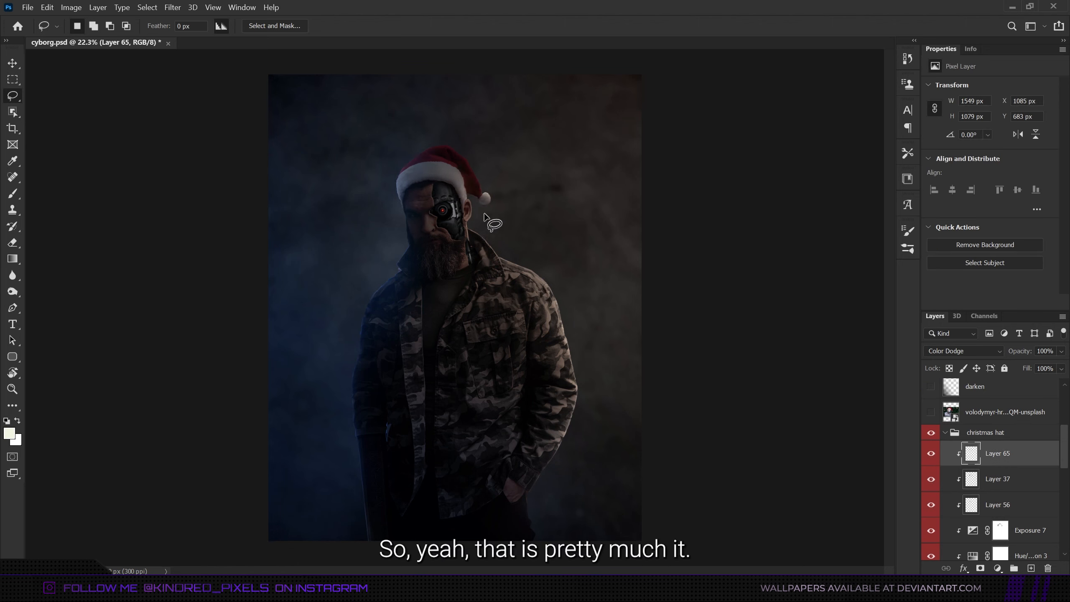
left_click(945, 433)
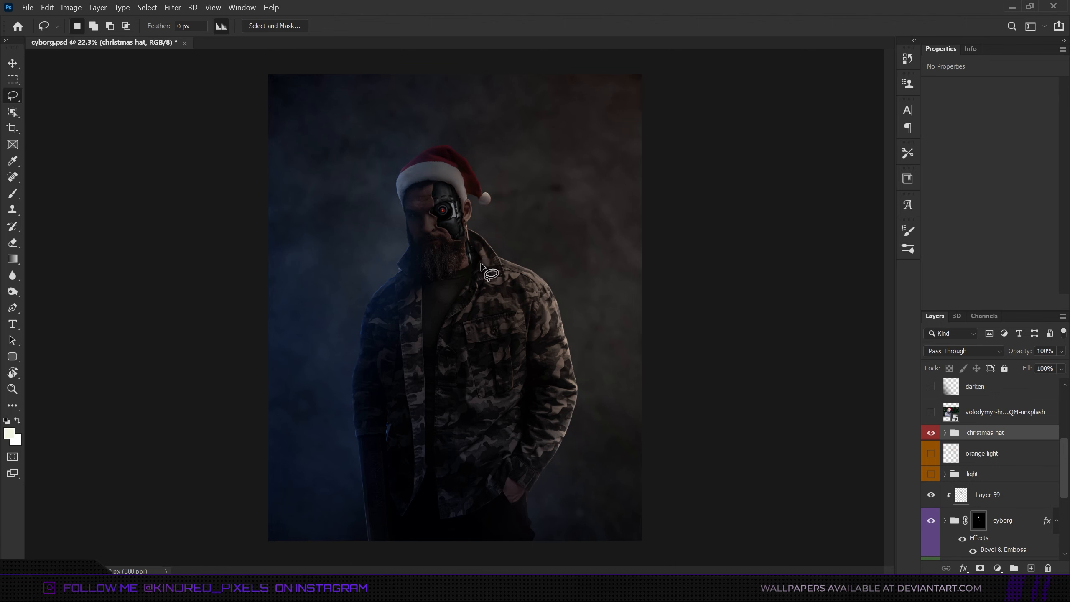
- Show the Hue/Saturation 2 adjustment clipped to the background group, and show the darken layer above the christmas hat group
scroll(981, 442, "down", 5)
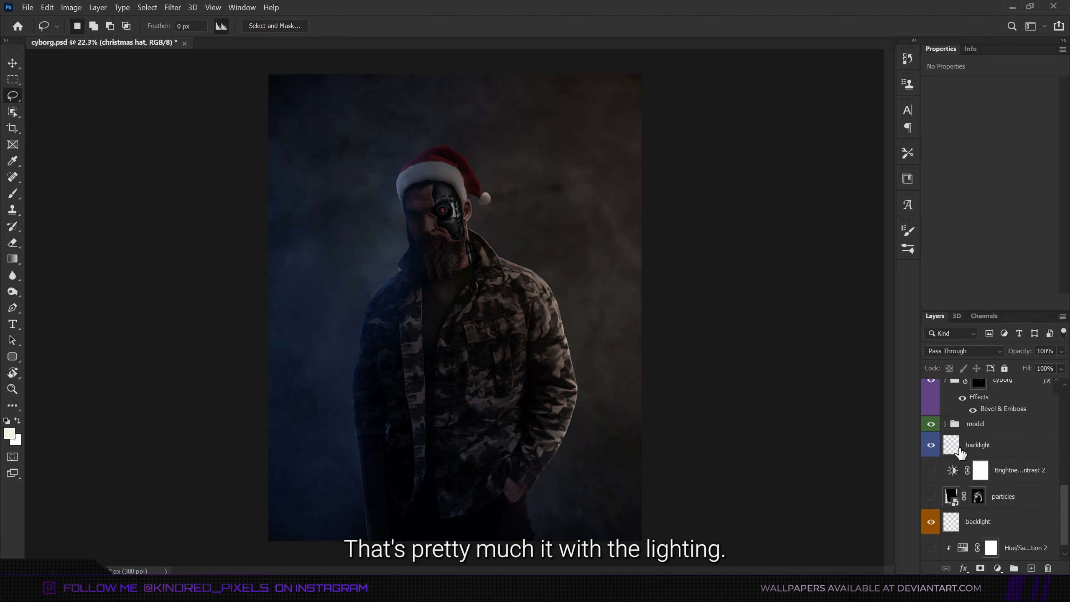
left_click(990, 532)
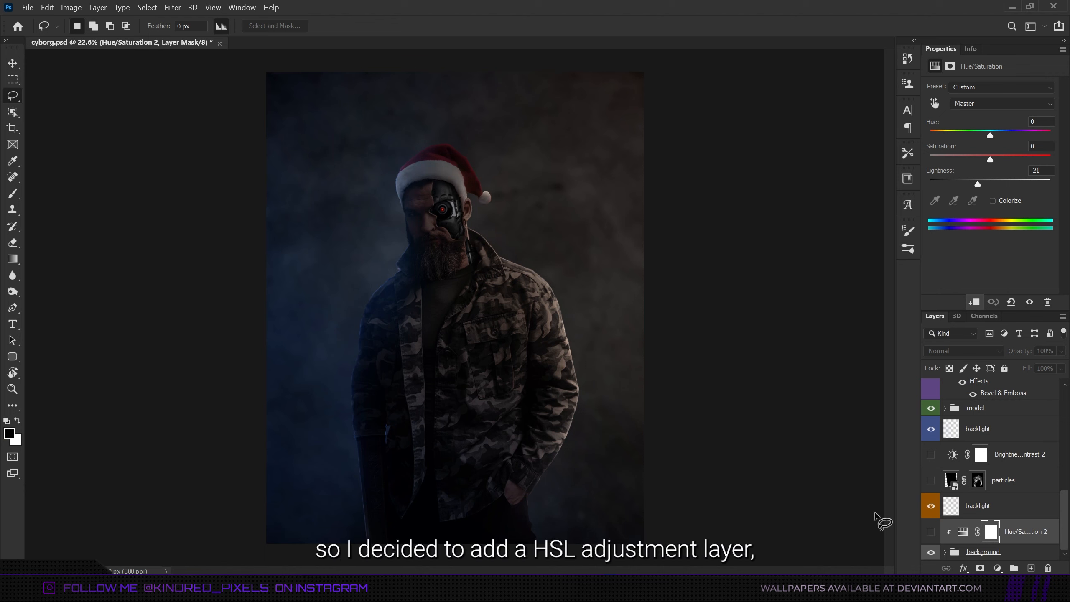
left_click(963, 532)
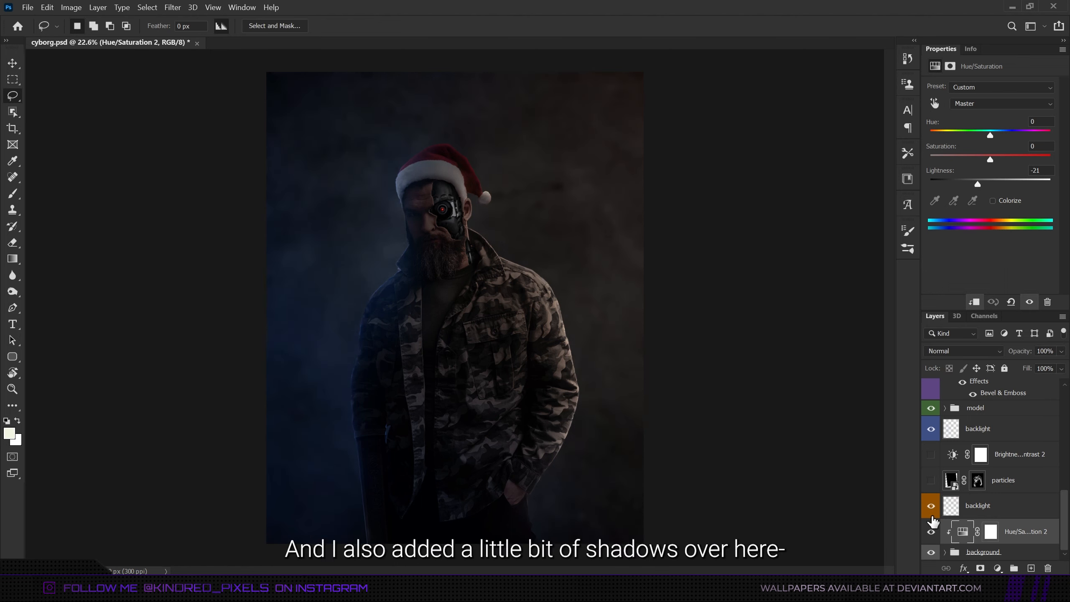
scroll(990, 489, "up", 4)
scroll(995, 493, "up", 3)
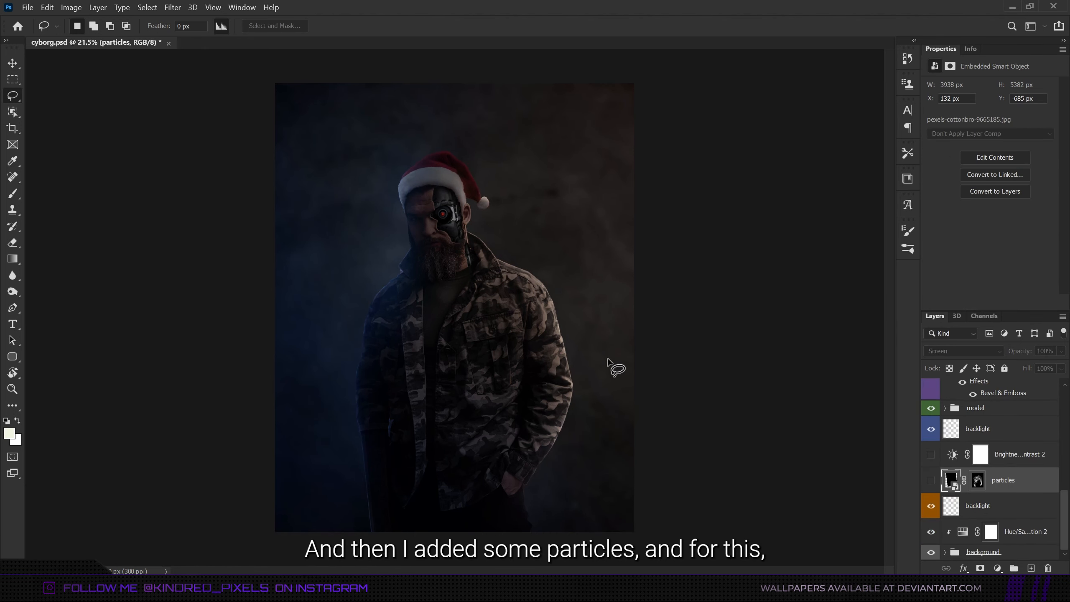
- Show the particles and lens flare layers, along with the orange light layer and the light group
left_click(930, 481)
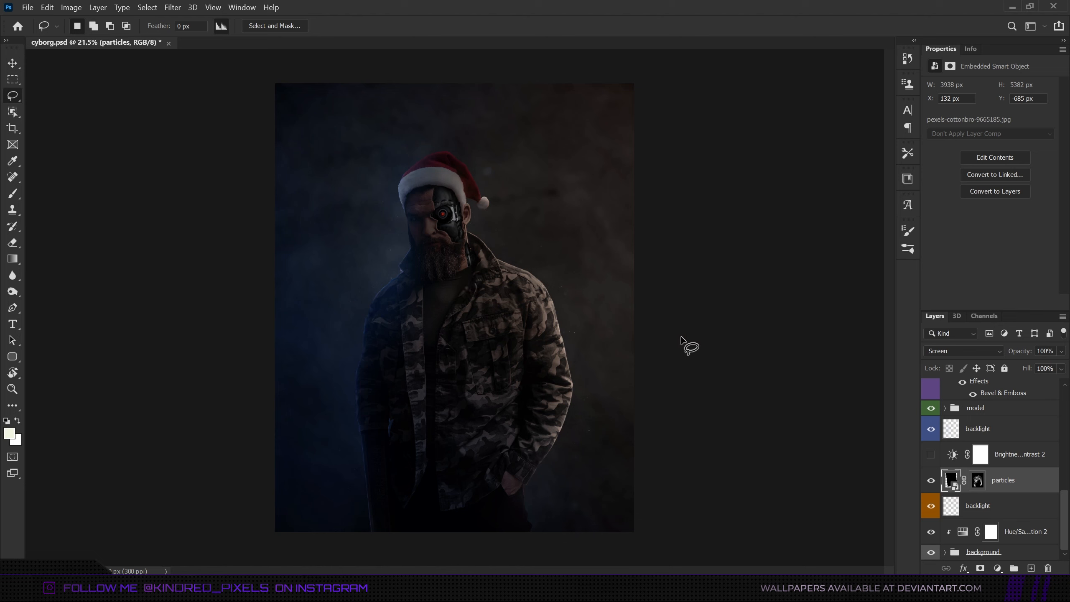
scroll(954, 485, "up", 6)
scroll(953, 484, "up", 3)
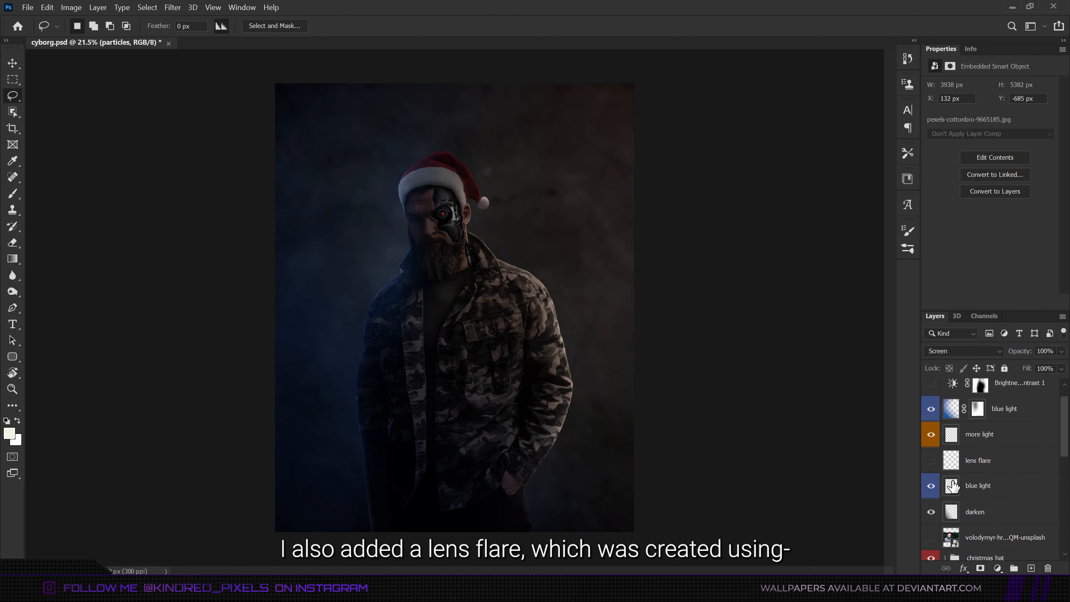
left_click(931, 461)
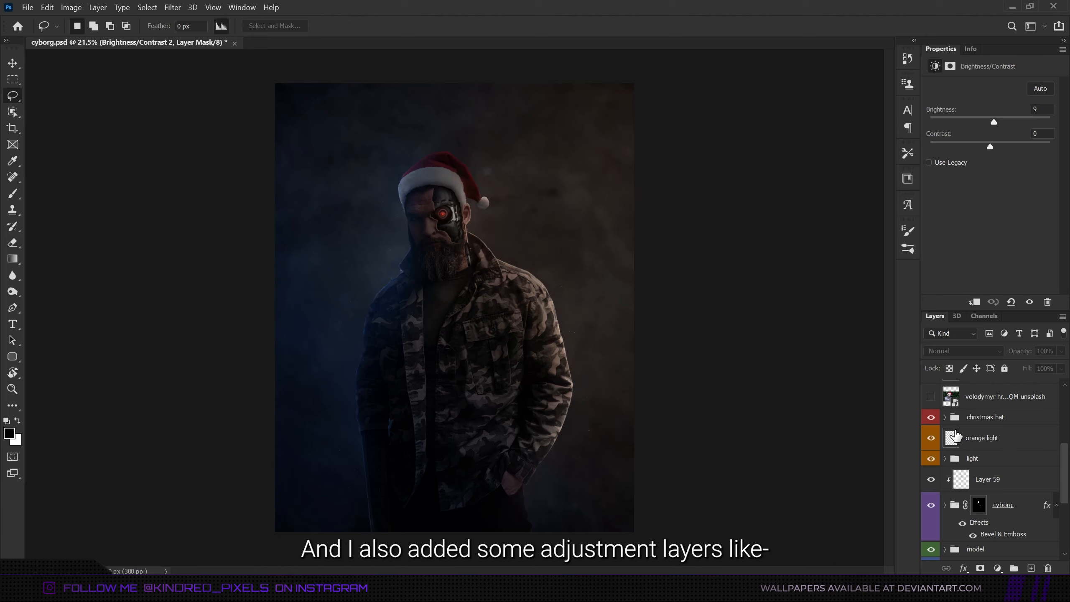
- Show the Brightness/Contrast 2 adjustment above the particles and Brightness/Contrast 1 above the masked blue light layer, and select the latter
scroll(981, 479, "down", 5)
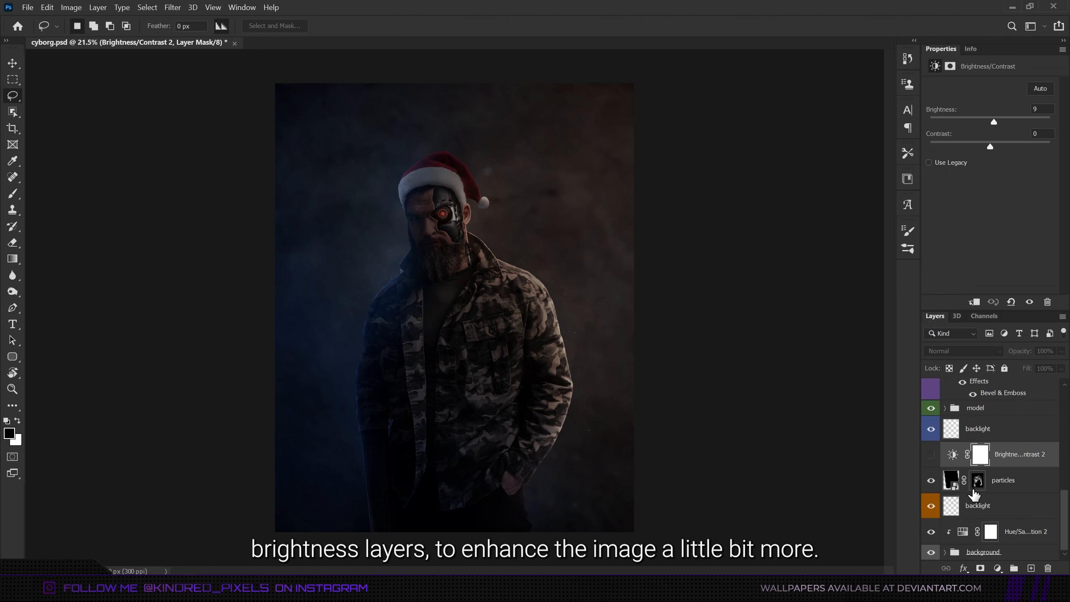
left_click(931, 455)
scroll(994, 461, "up", 5)
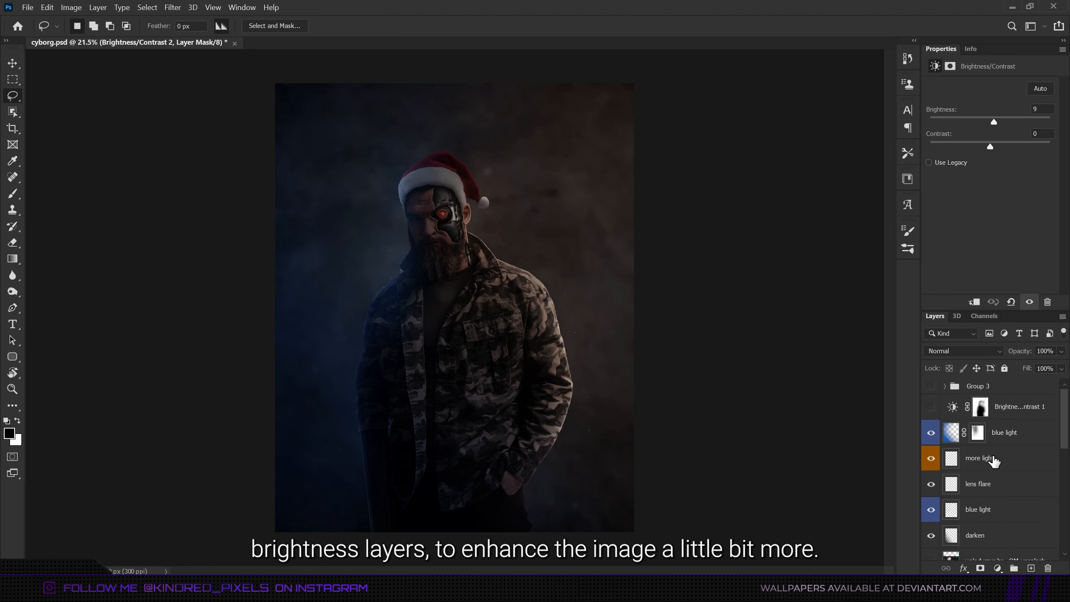
left_click(1007, 414)
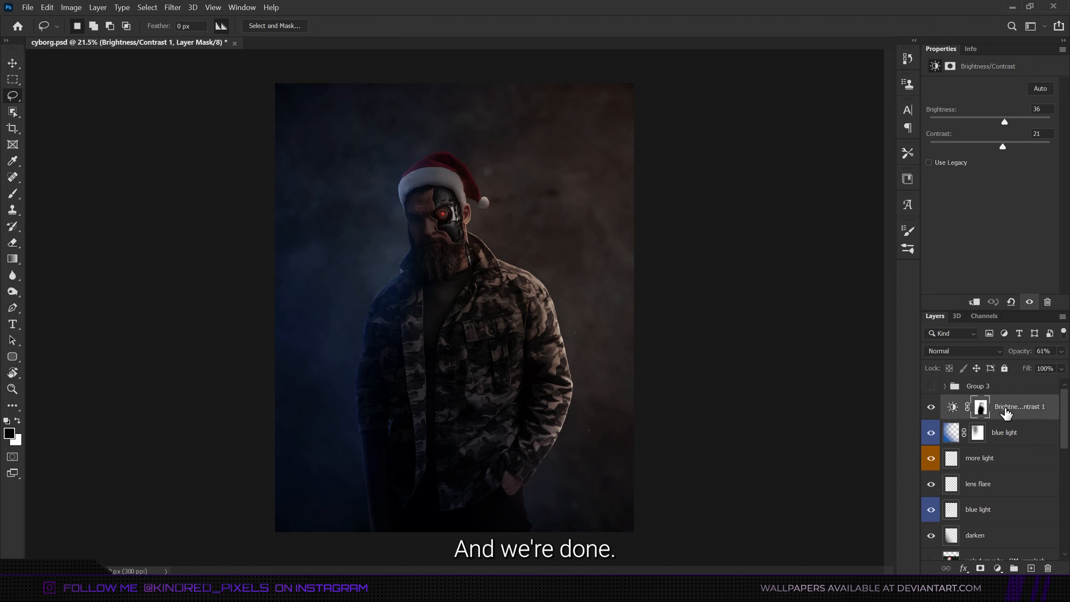